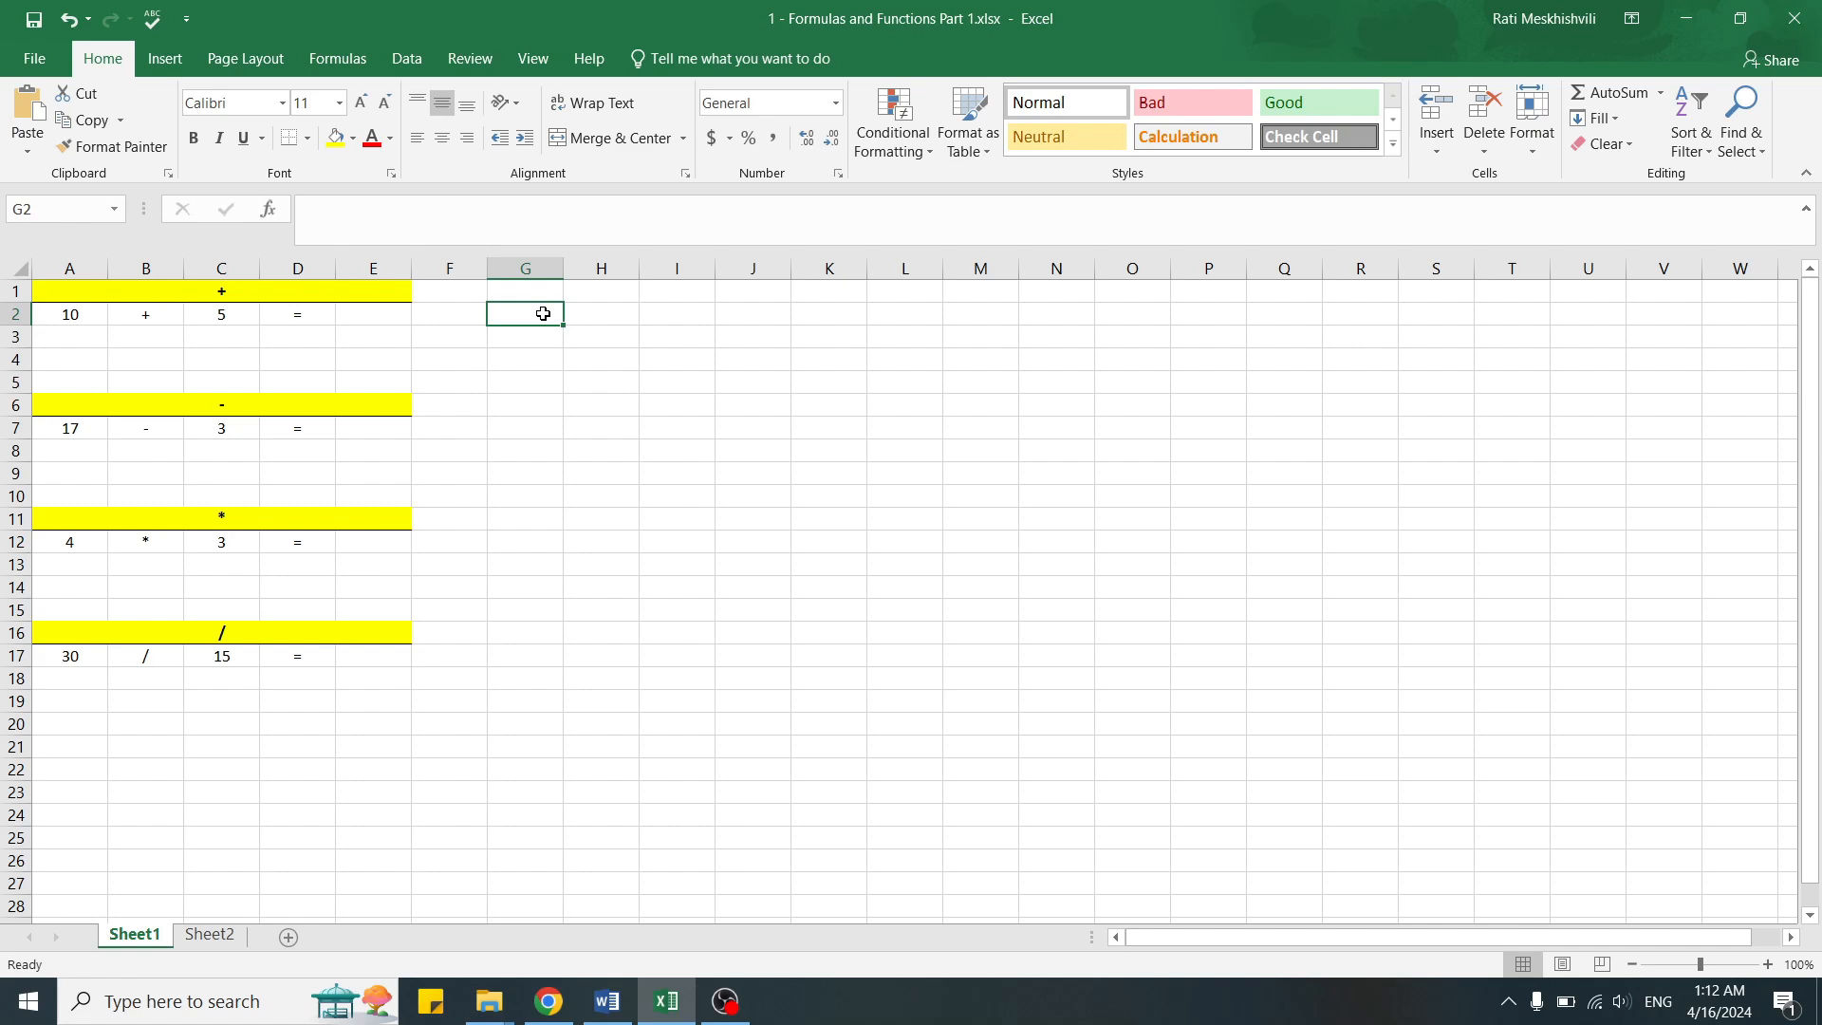
- Enter 10+5 without an equals sign in cell E2 of the addition row
left_click(387, 315)
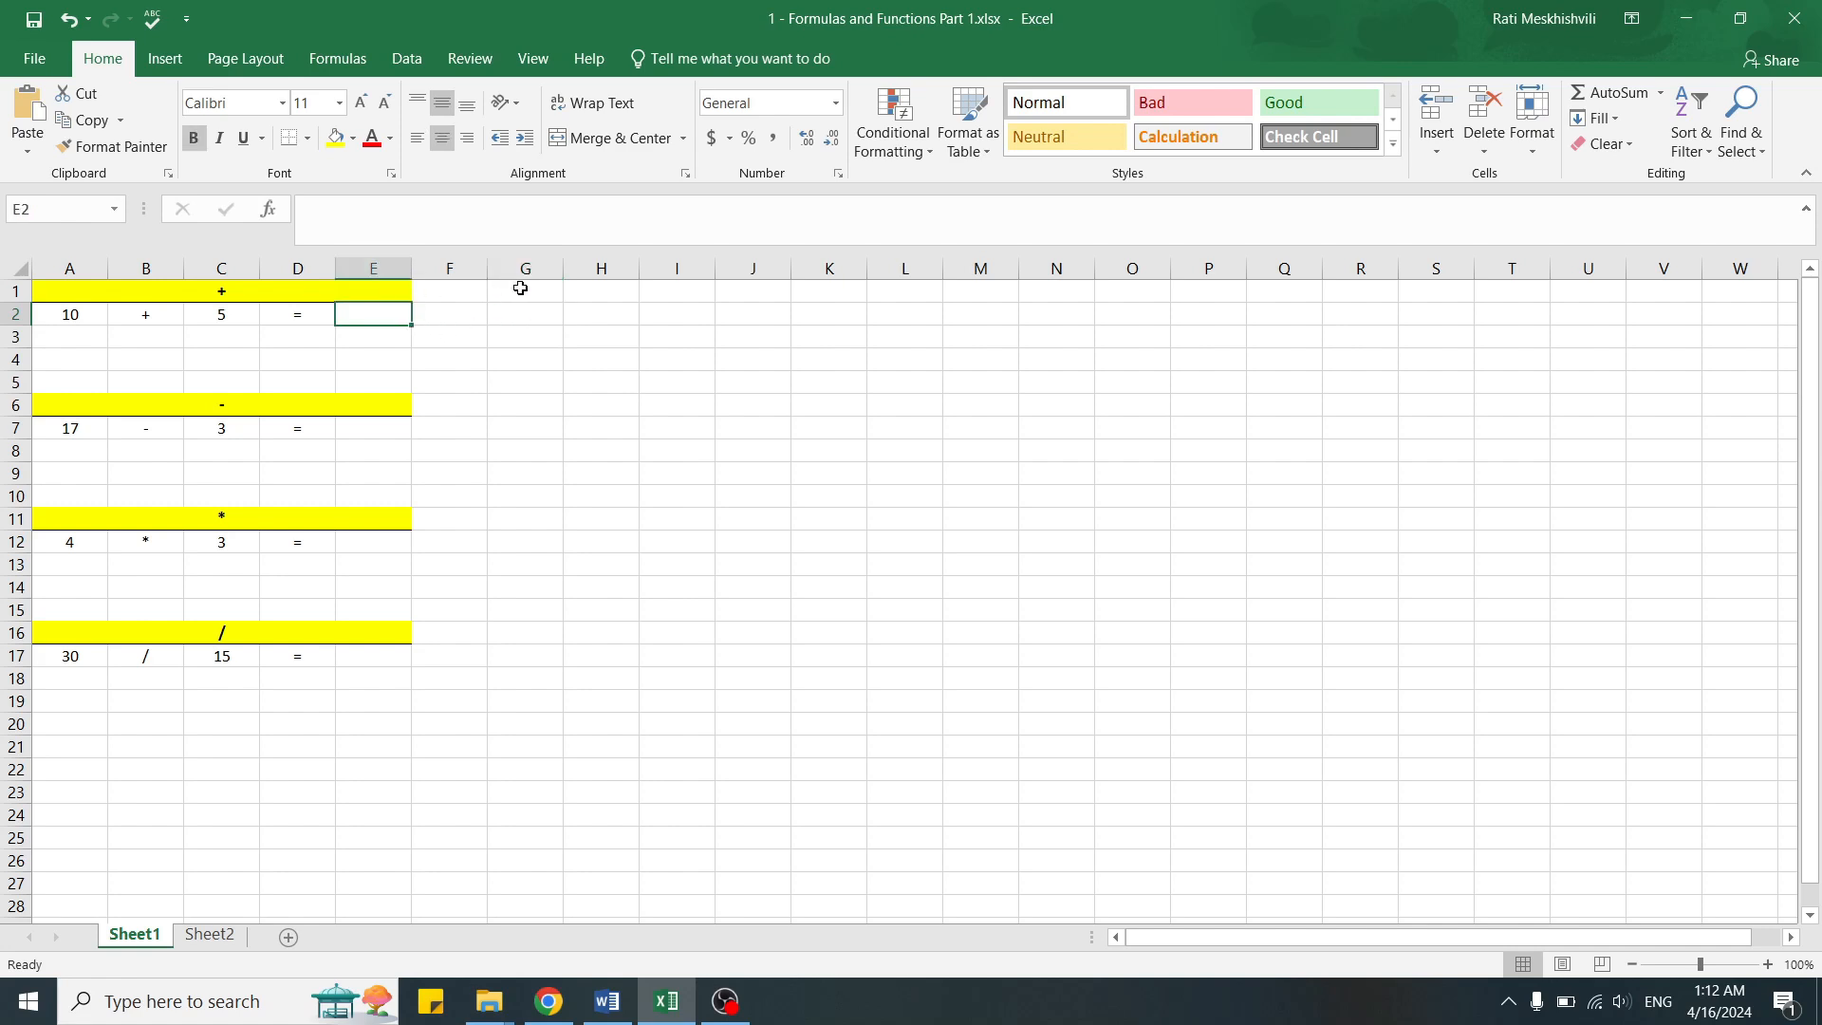
type("10+5")
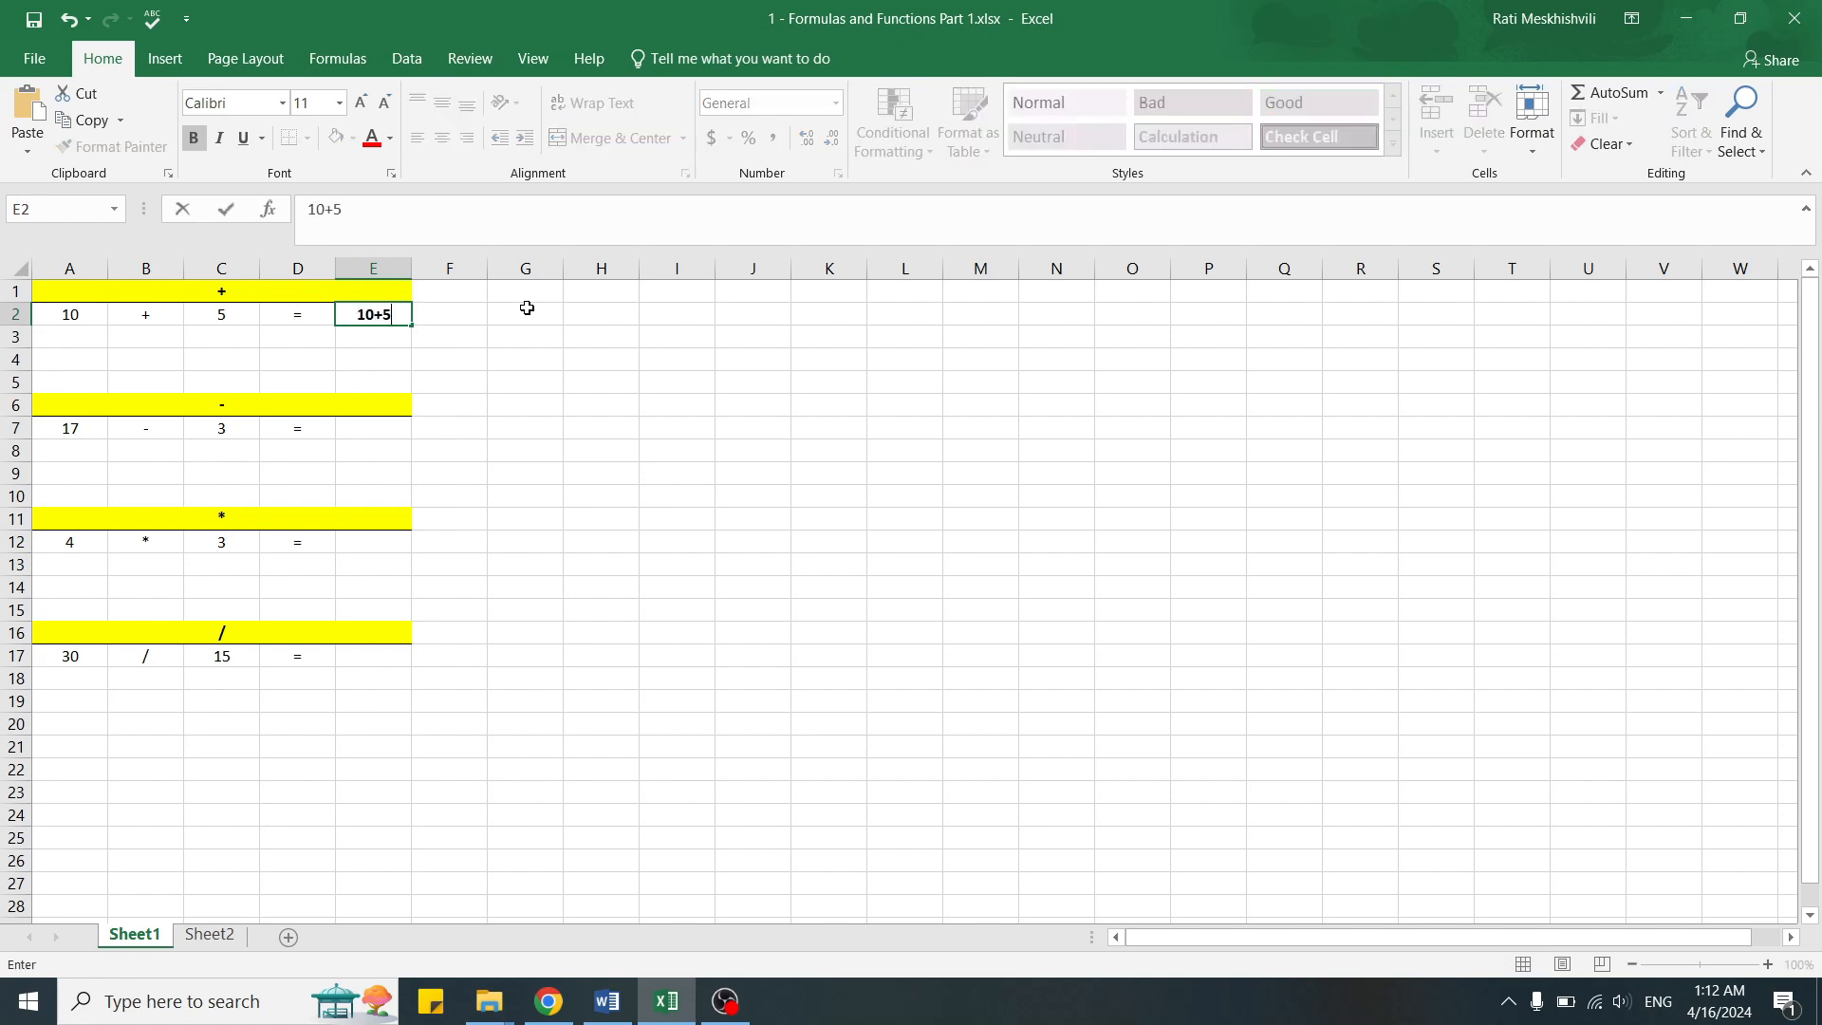
key("Return")
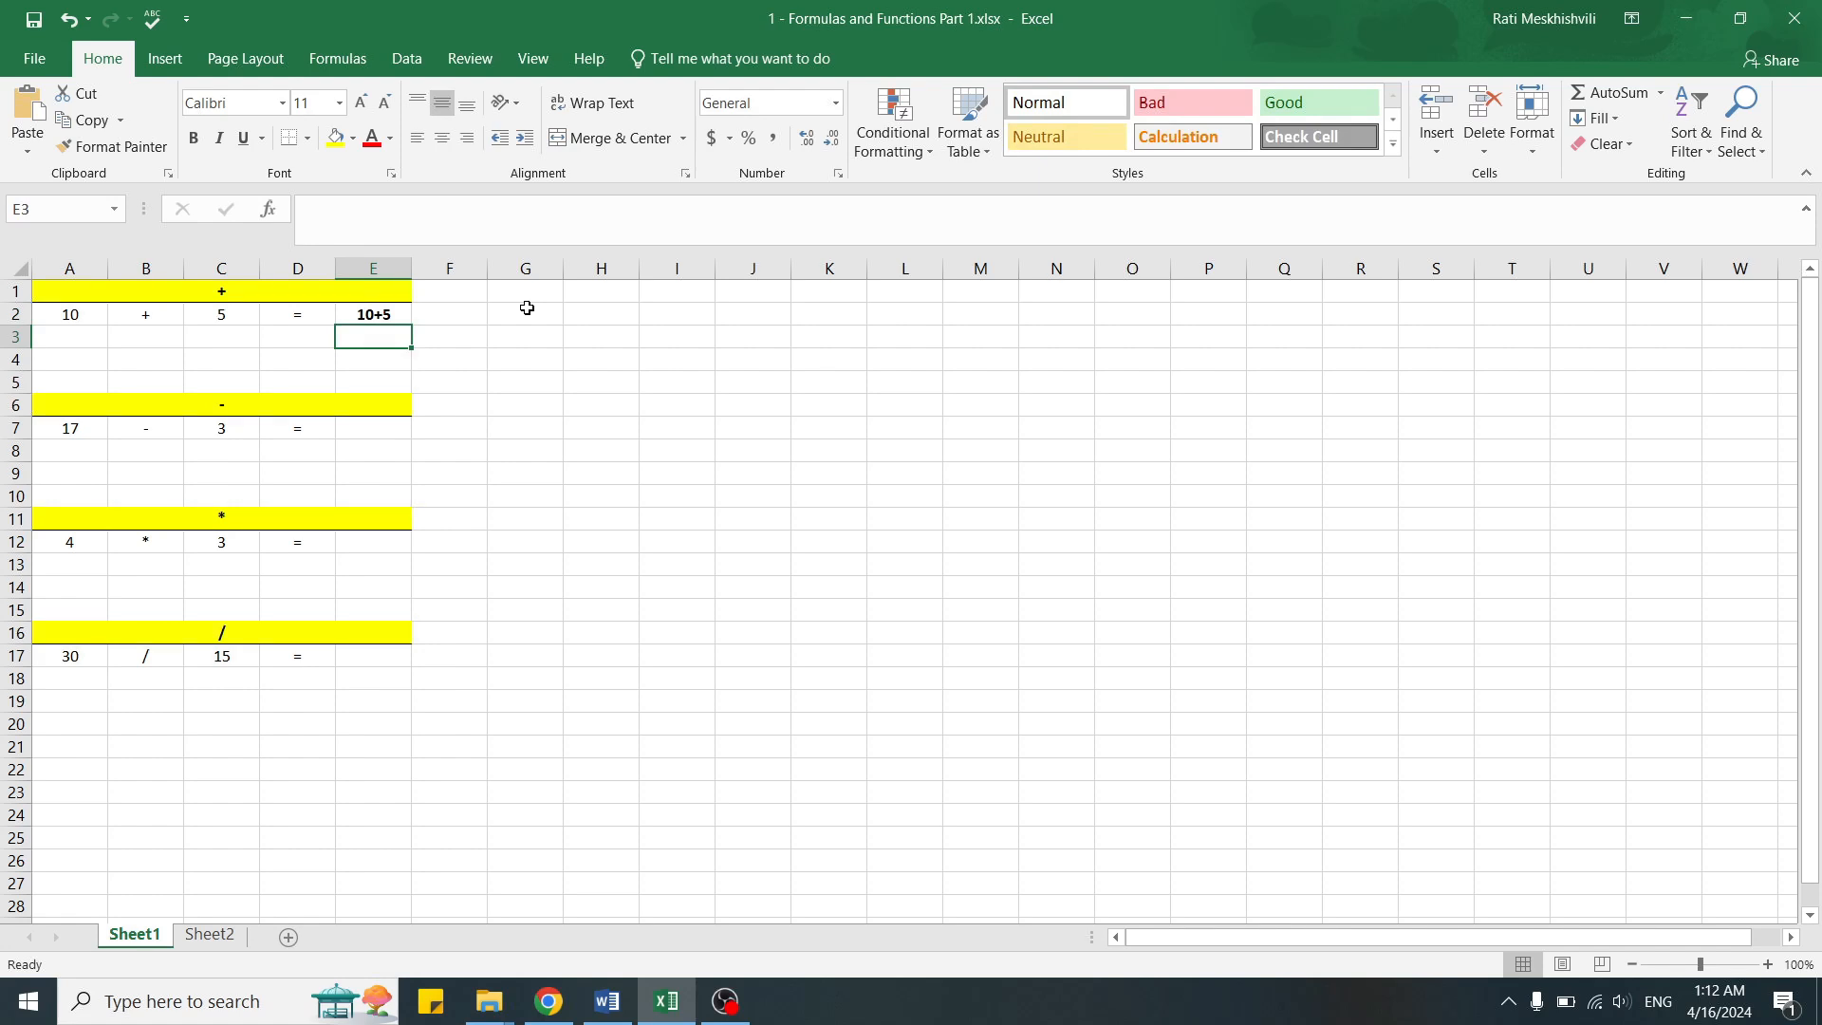
- Enter the addition formula =10+5 in cell E2, replacing its contents
key("Up")
type("=10+5")
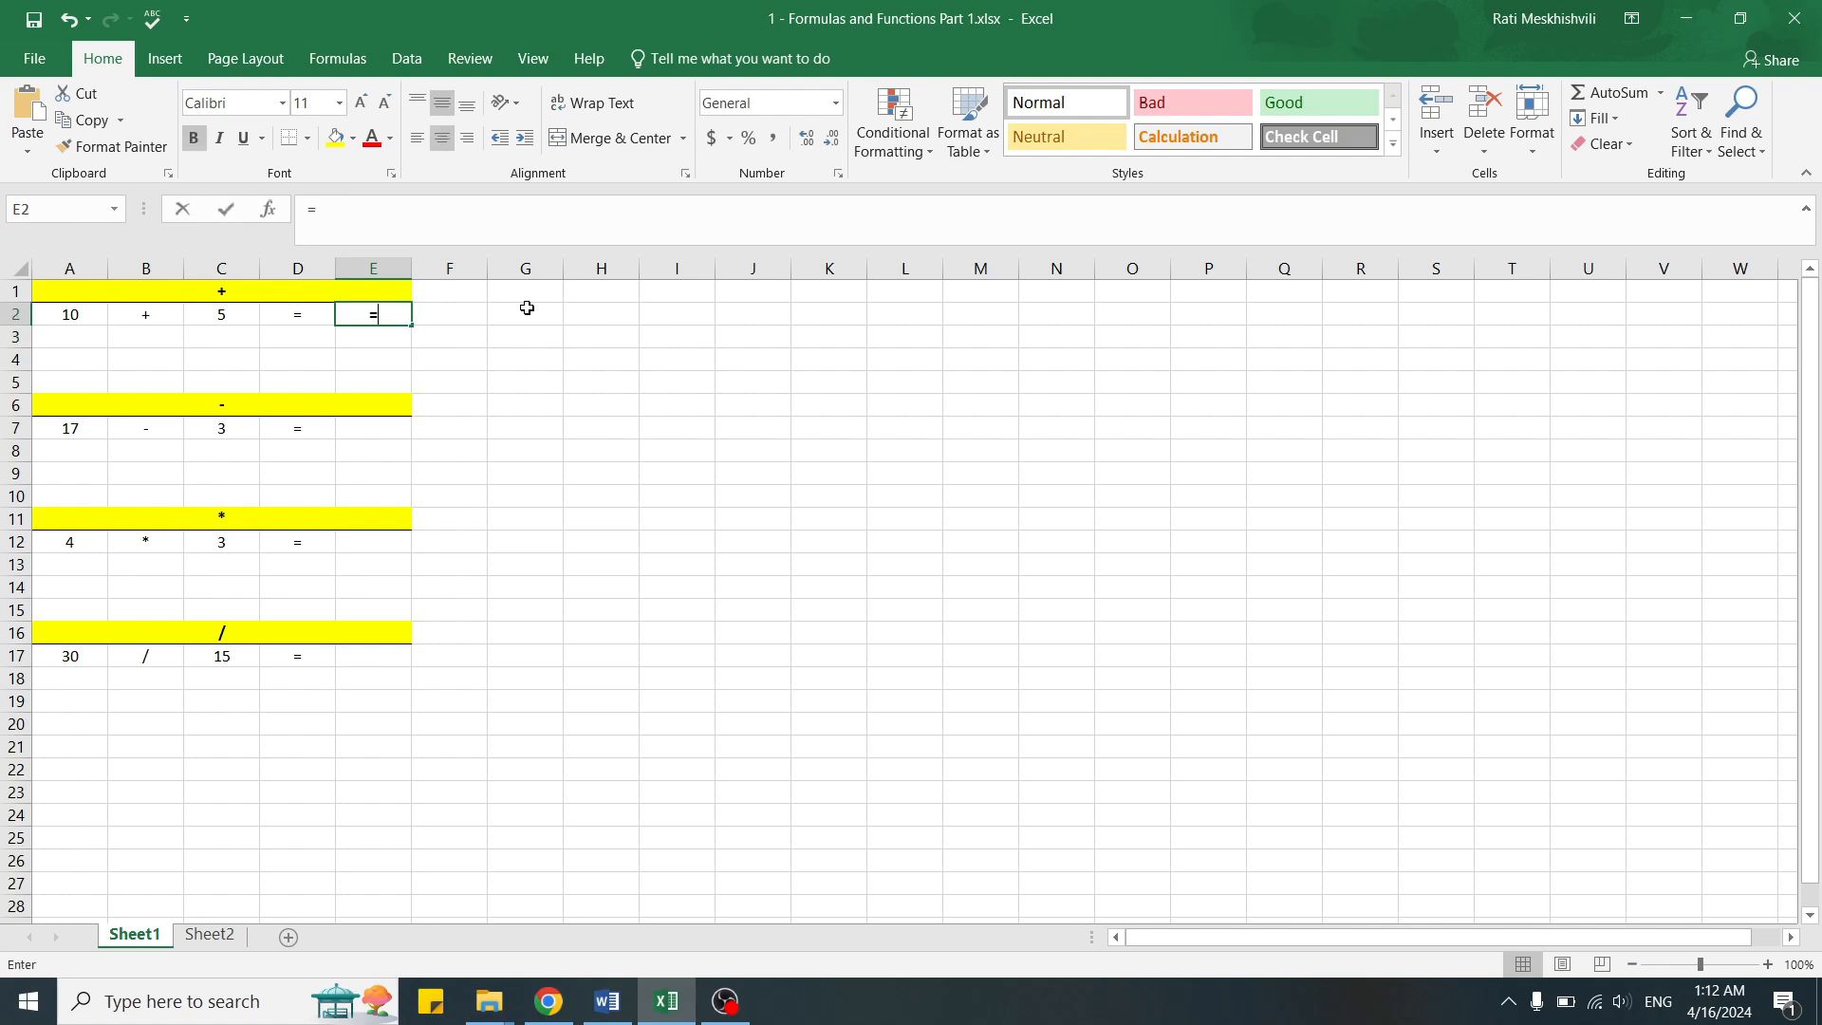
key("Return")
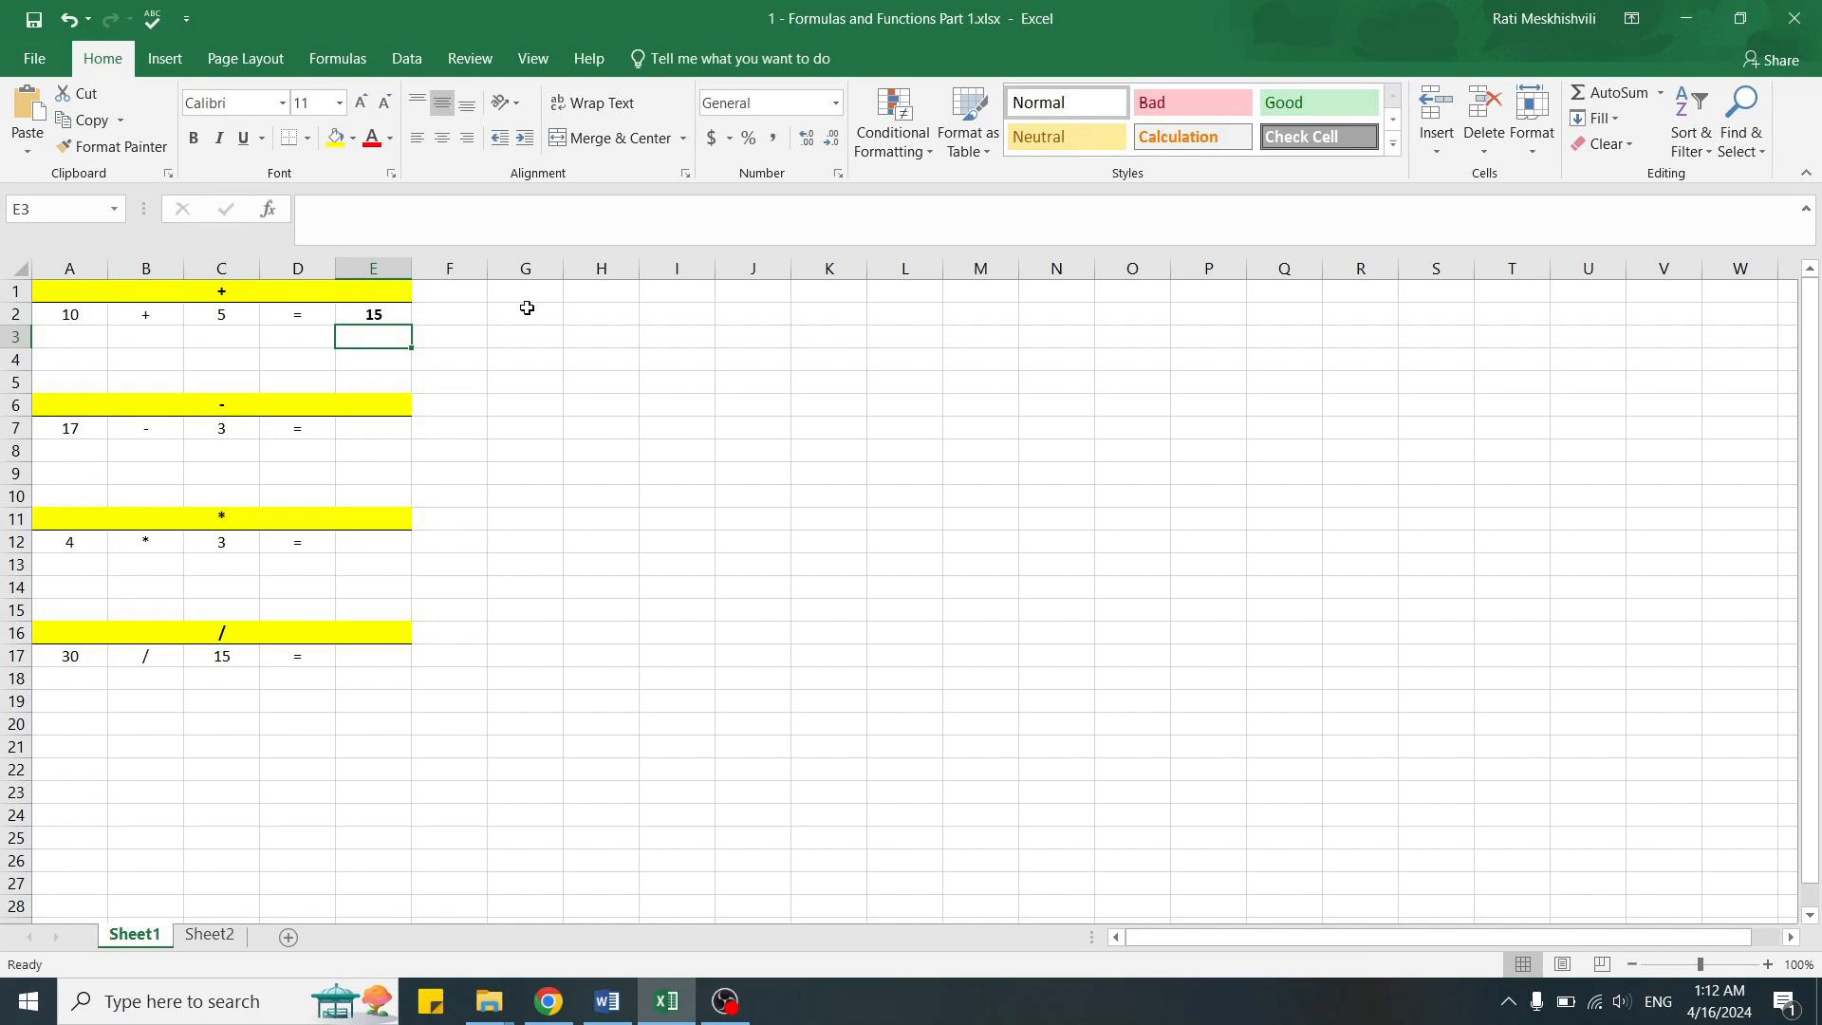
- Enter the subtraction formula =17-3 in cell E7
left_click(367, 431)
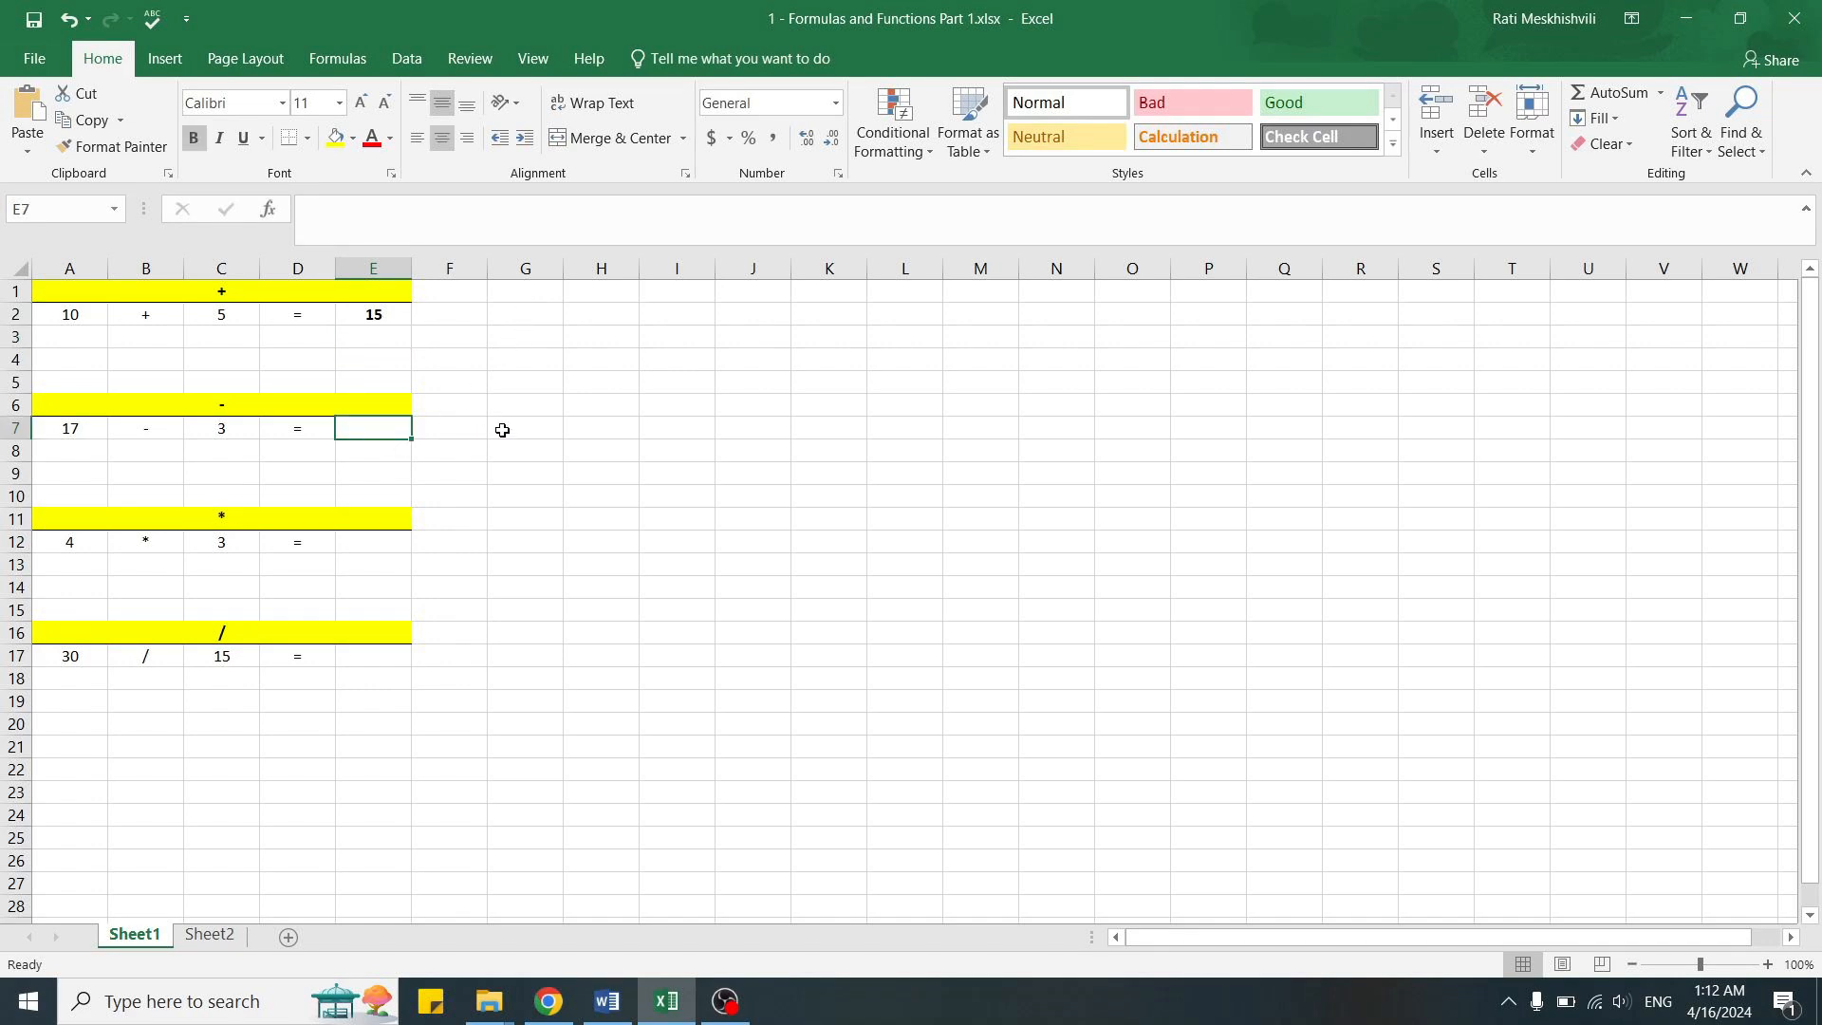
type("=")
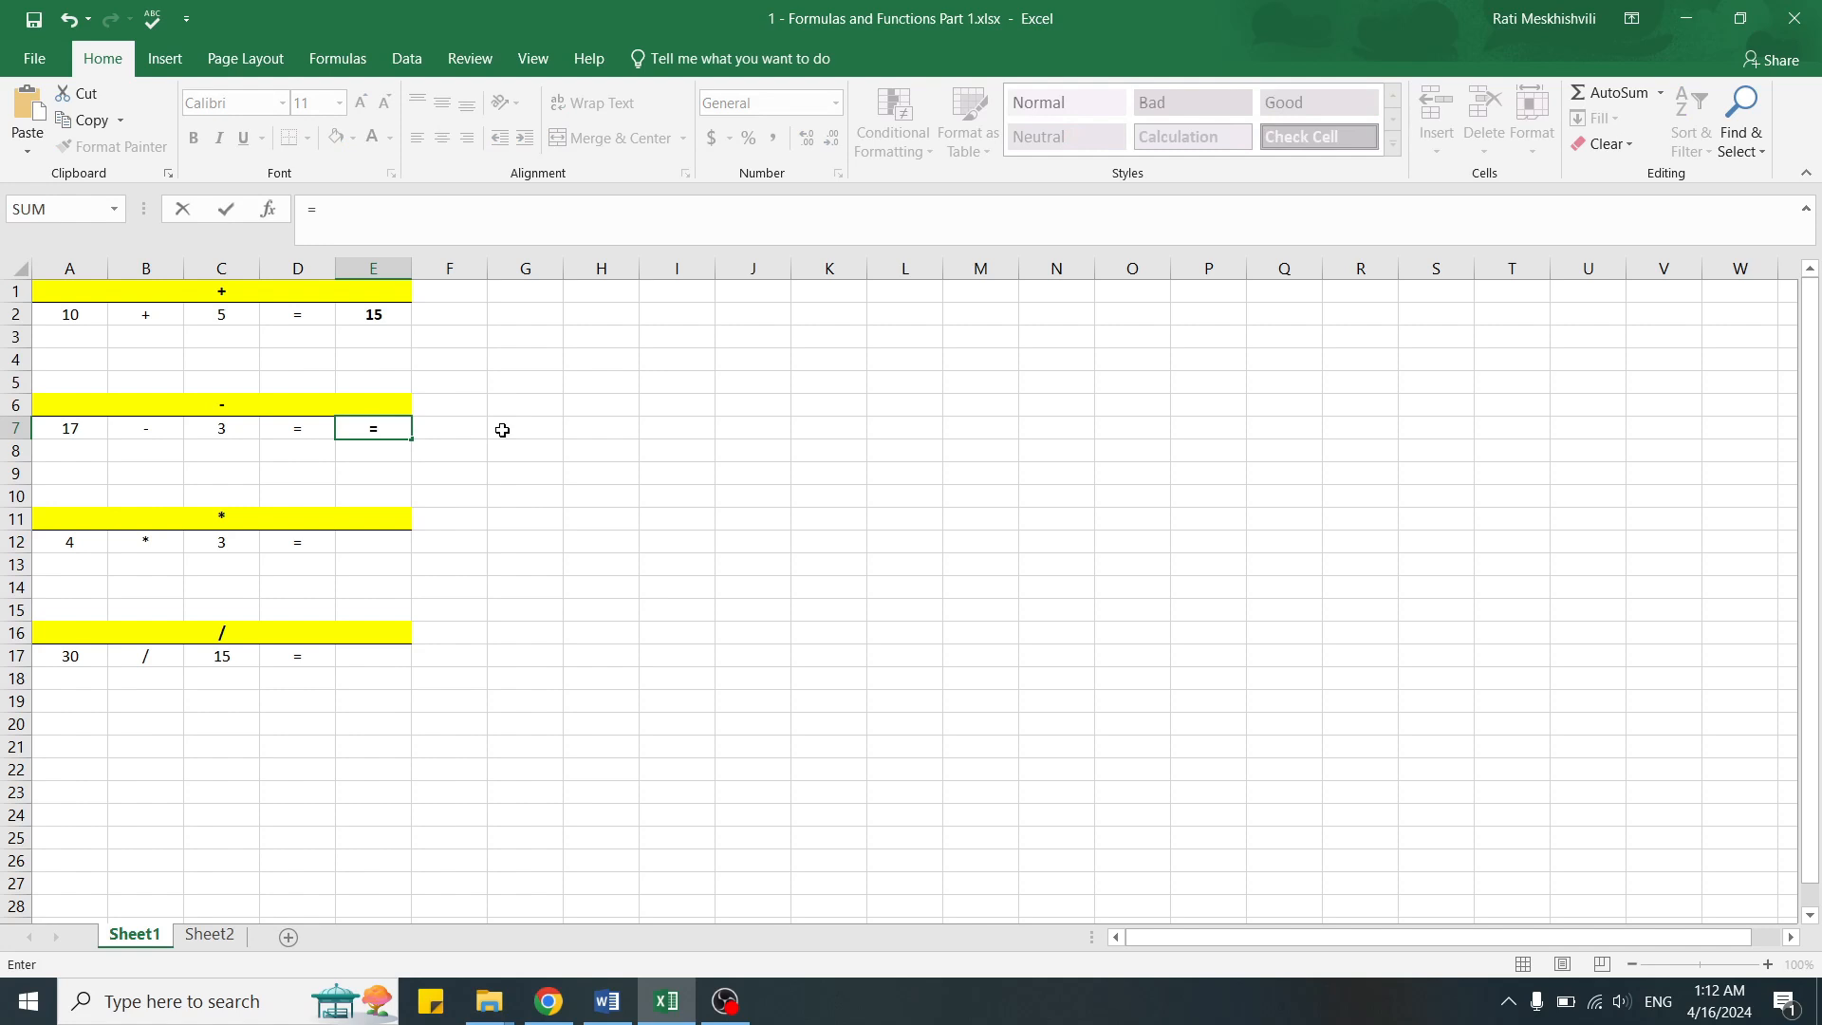
type("17-3")
key("Return")
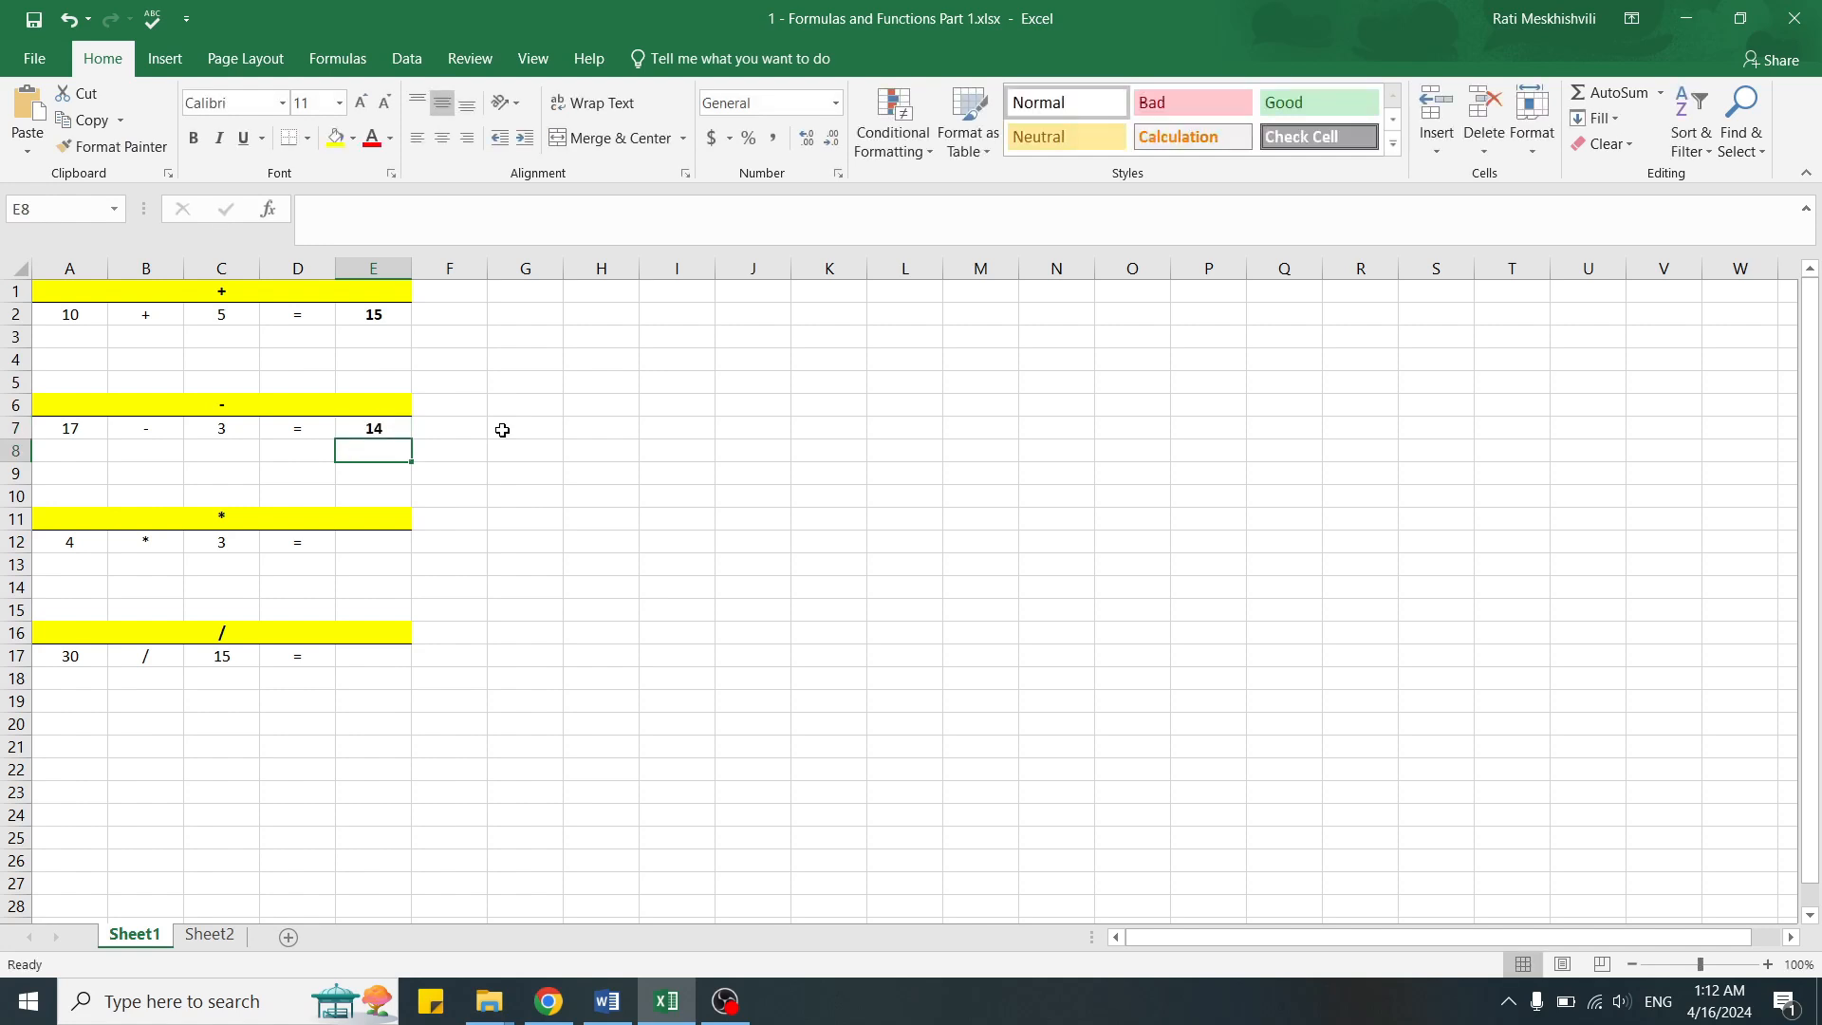
- Enter the multiplication formula =4*3 in cell E12
left_click(371, 540)
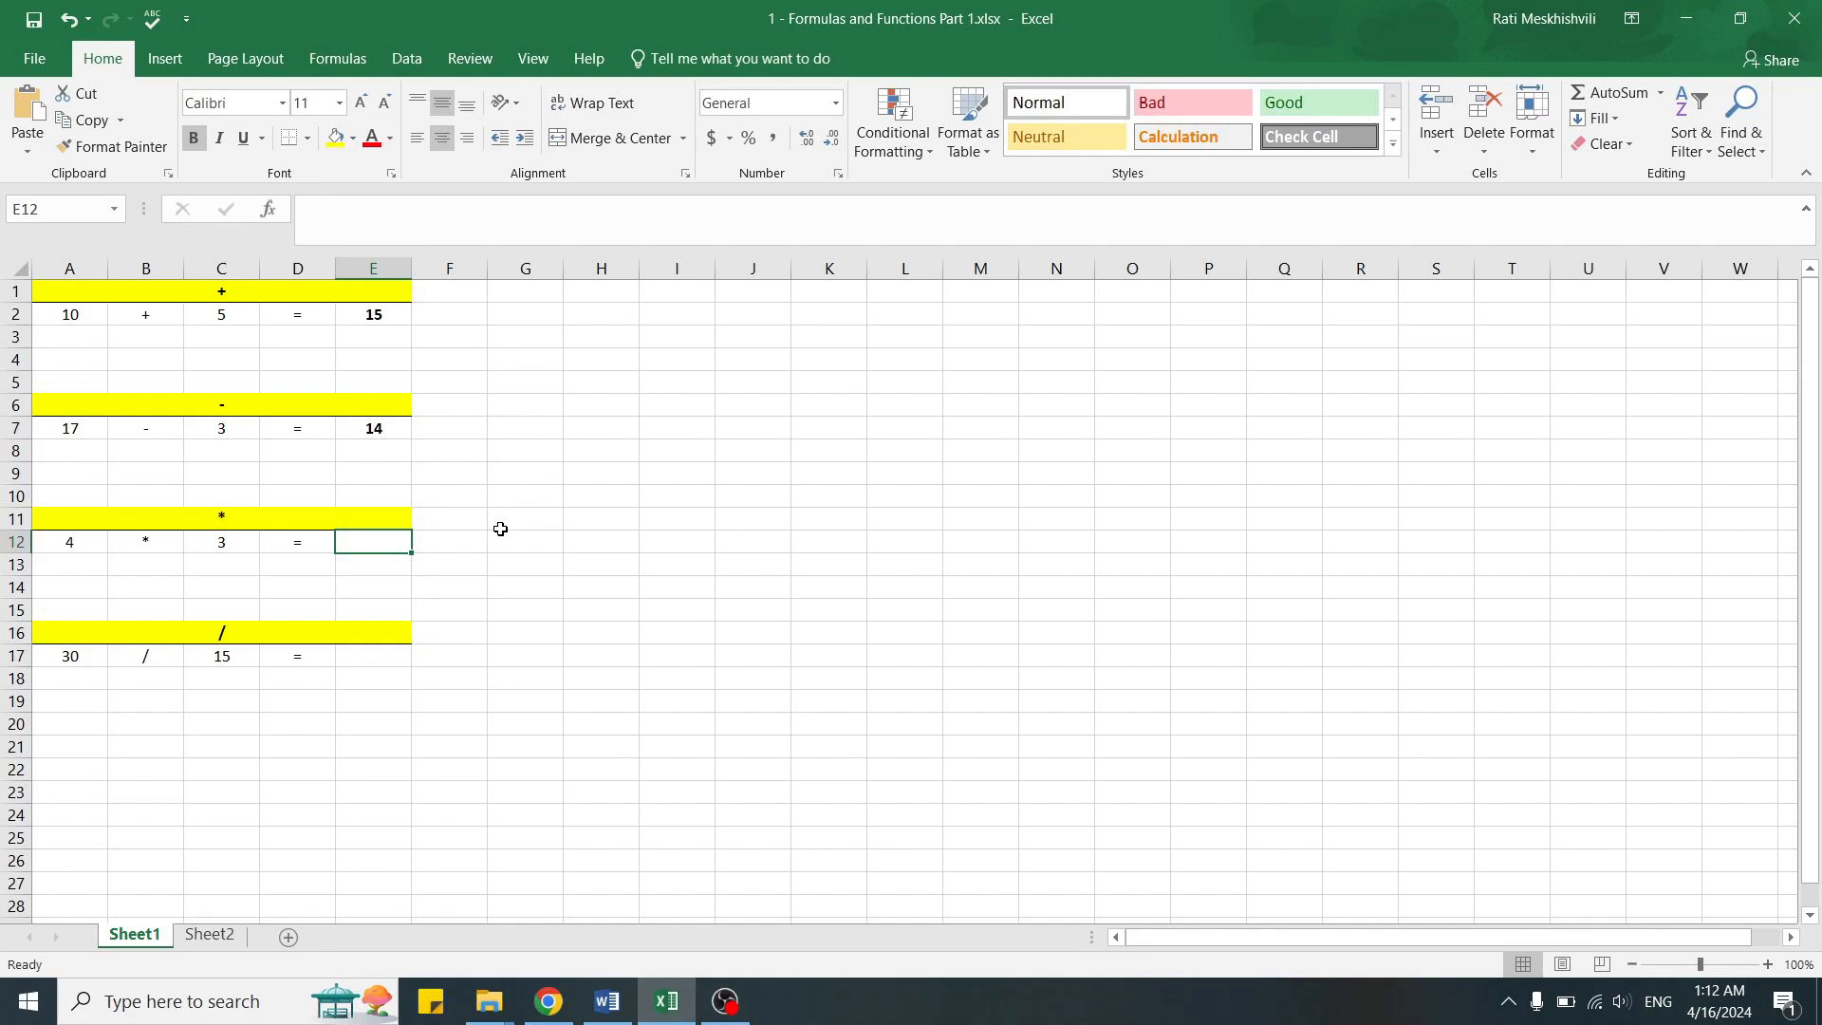
type("=")
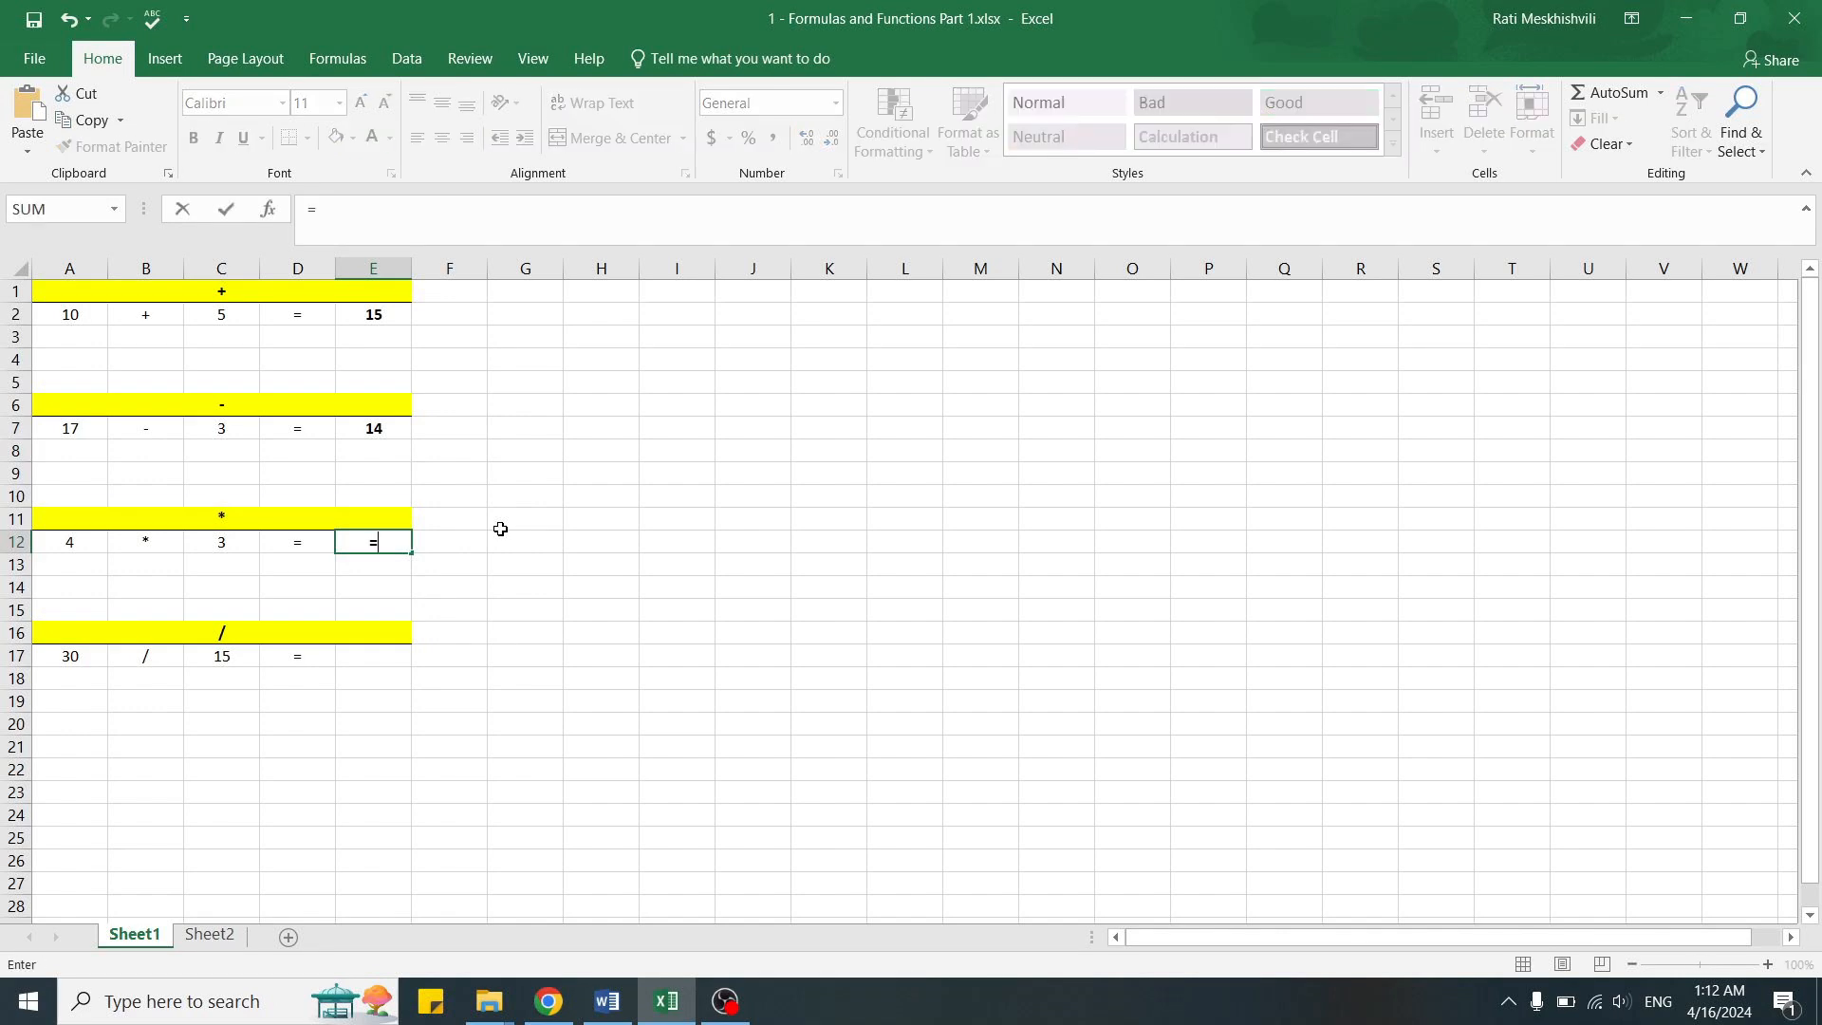
type("4*3")
key("Return")
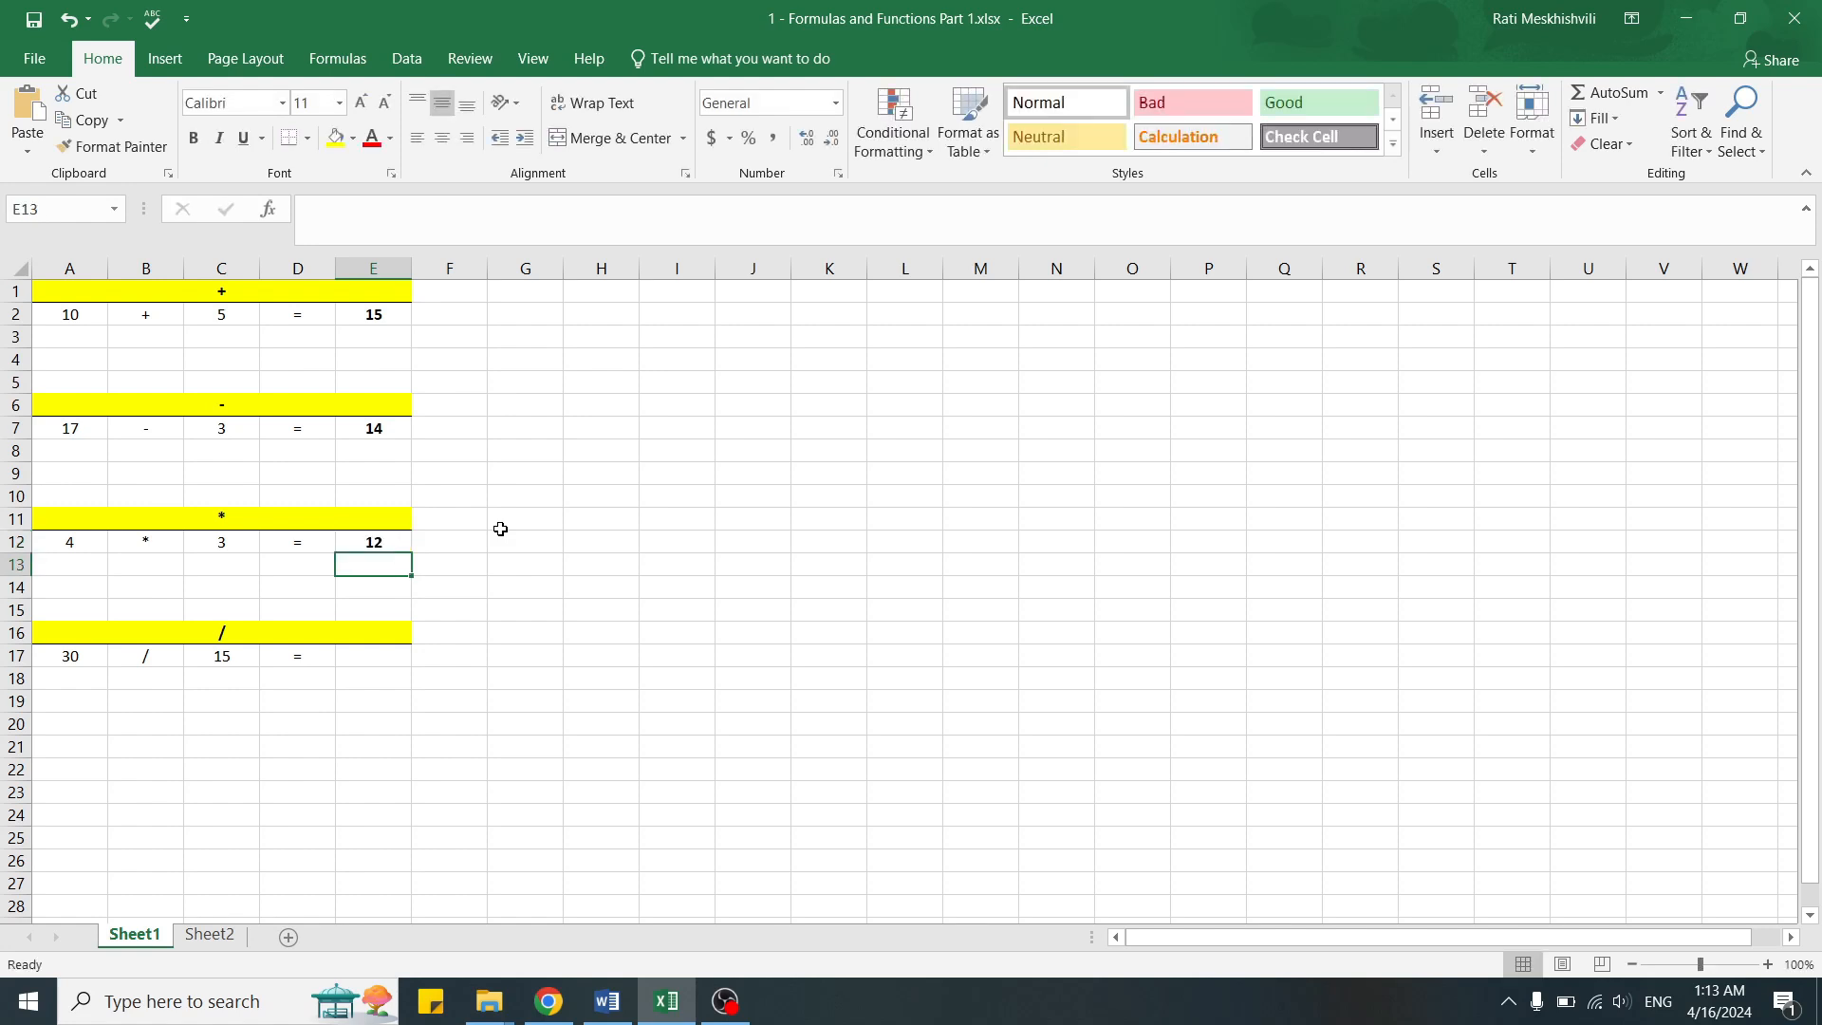
- Enter the division formula =30/15 in cell E17
left_click(370, 657)
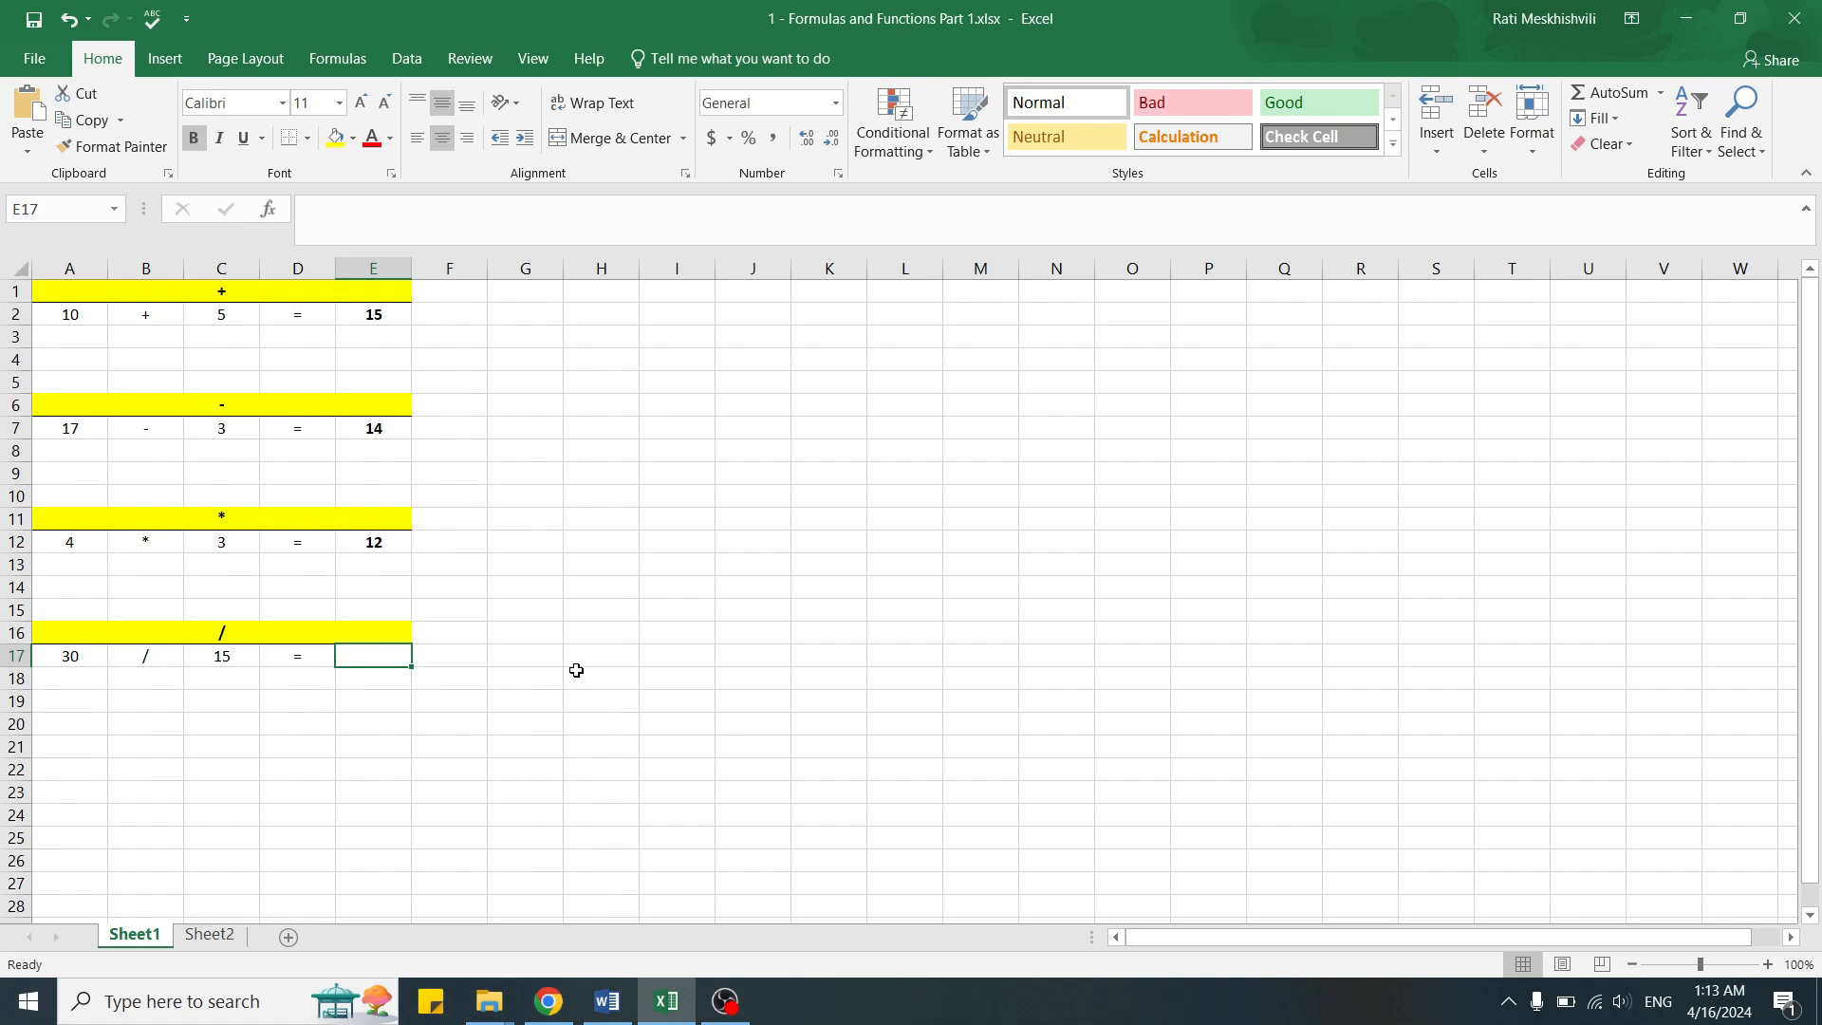
type("=")
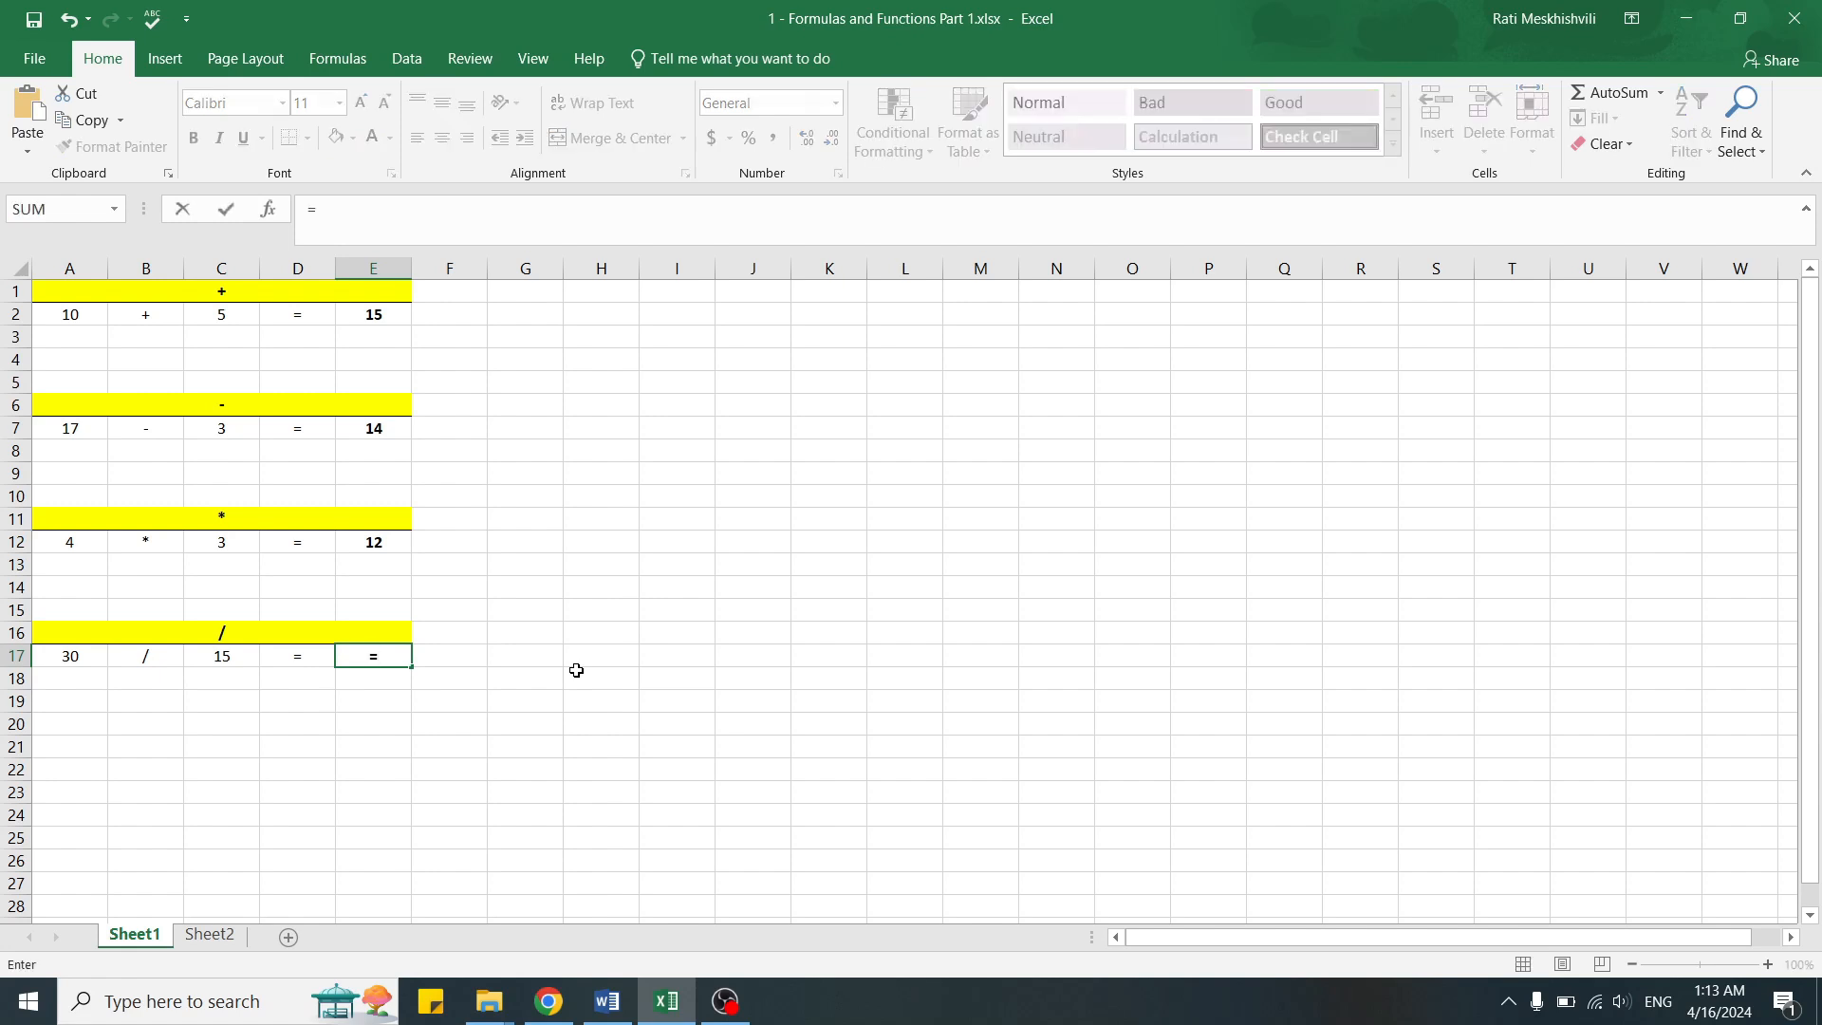
type("30/15")
key("Return")
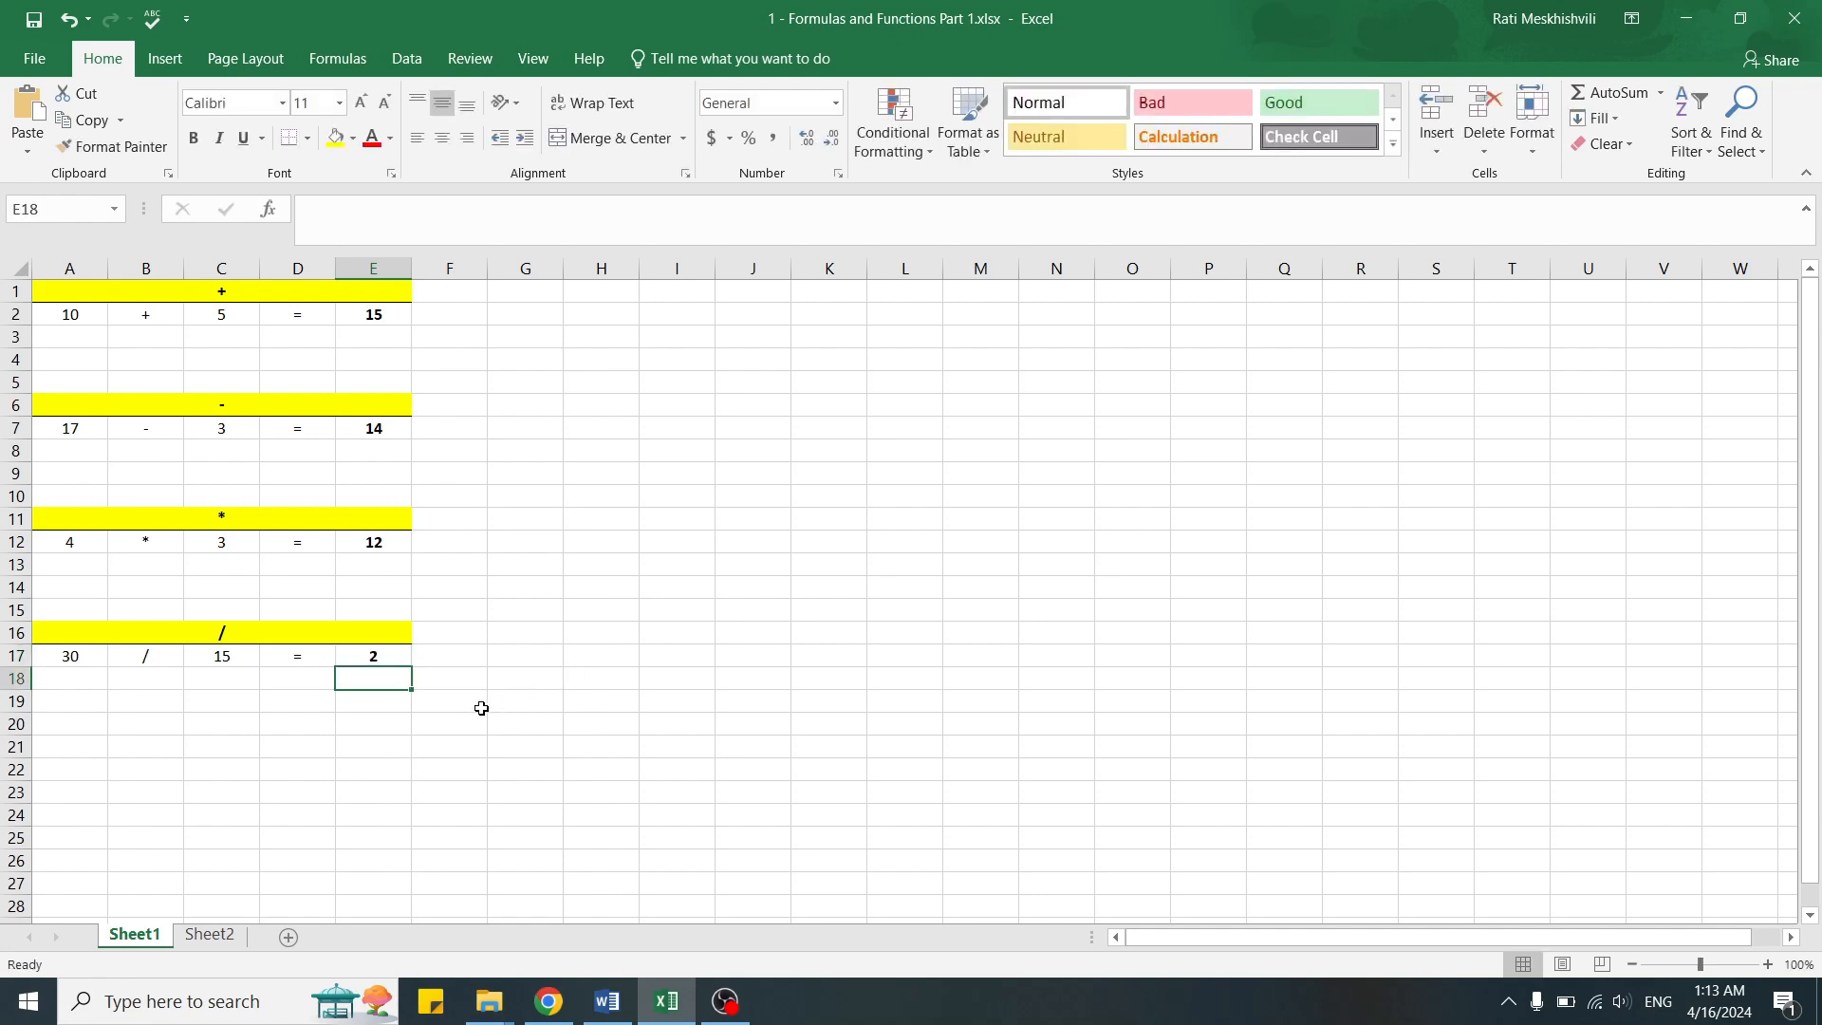
- Examine the formula behind the division result in E17, both within the cell and in the formula bar, leaving it unedited
double_click(391, 656)
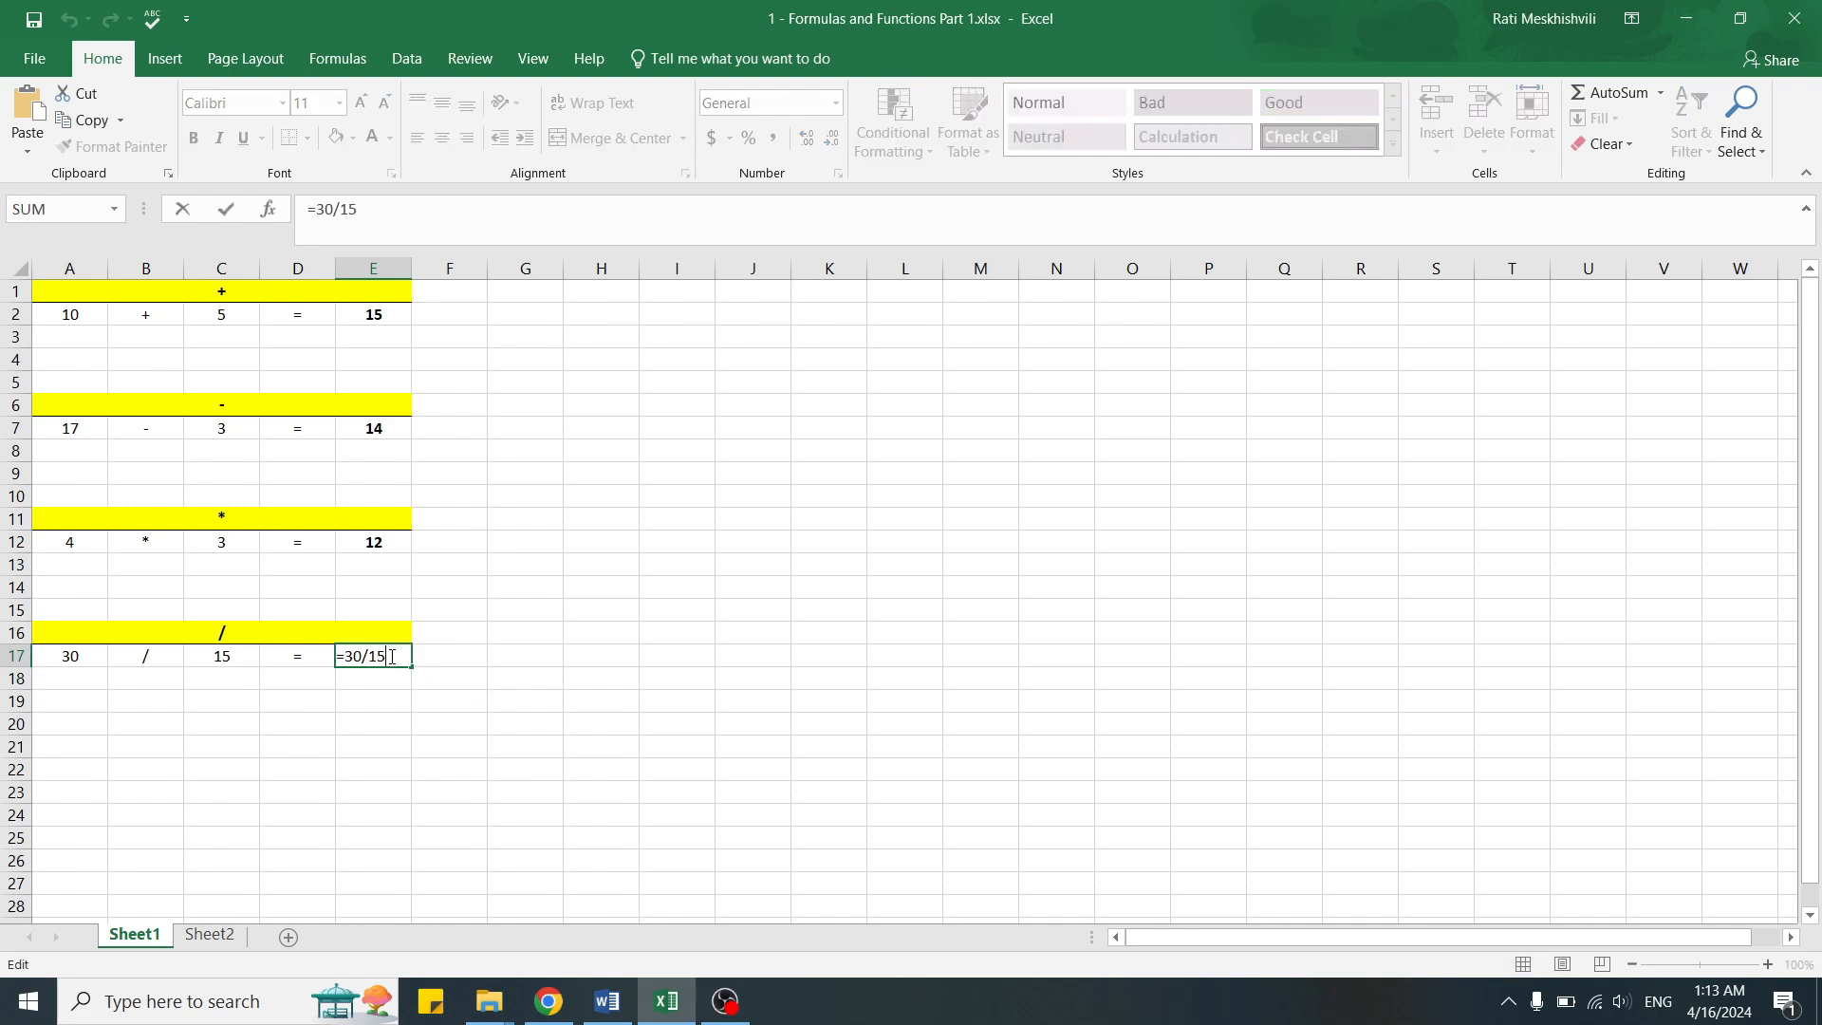
left_click(420, 664)
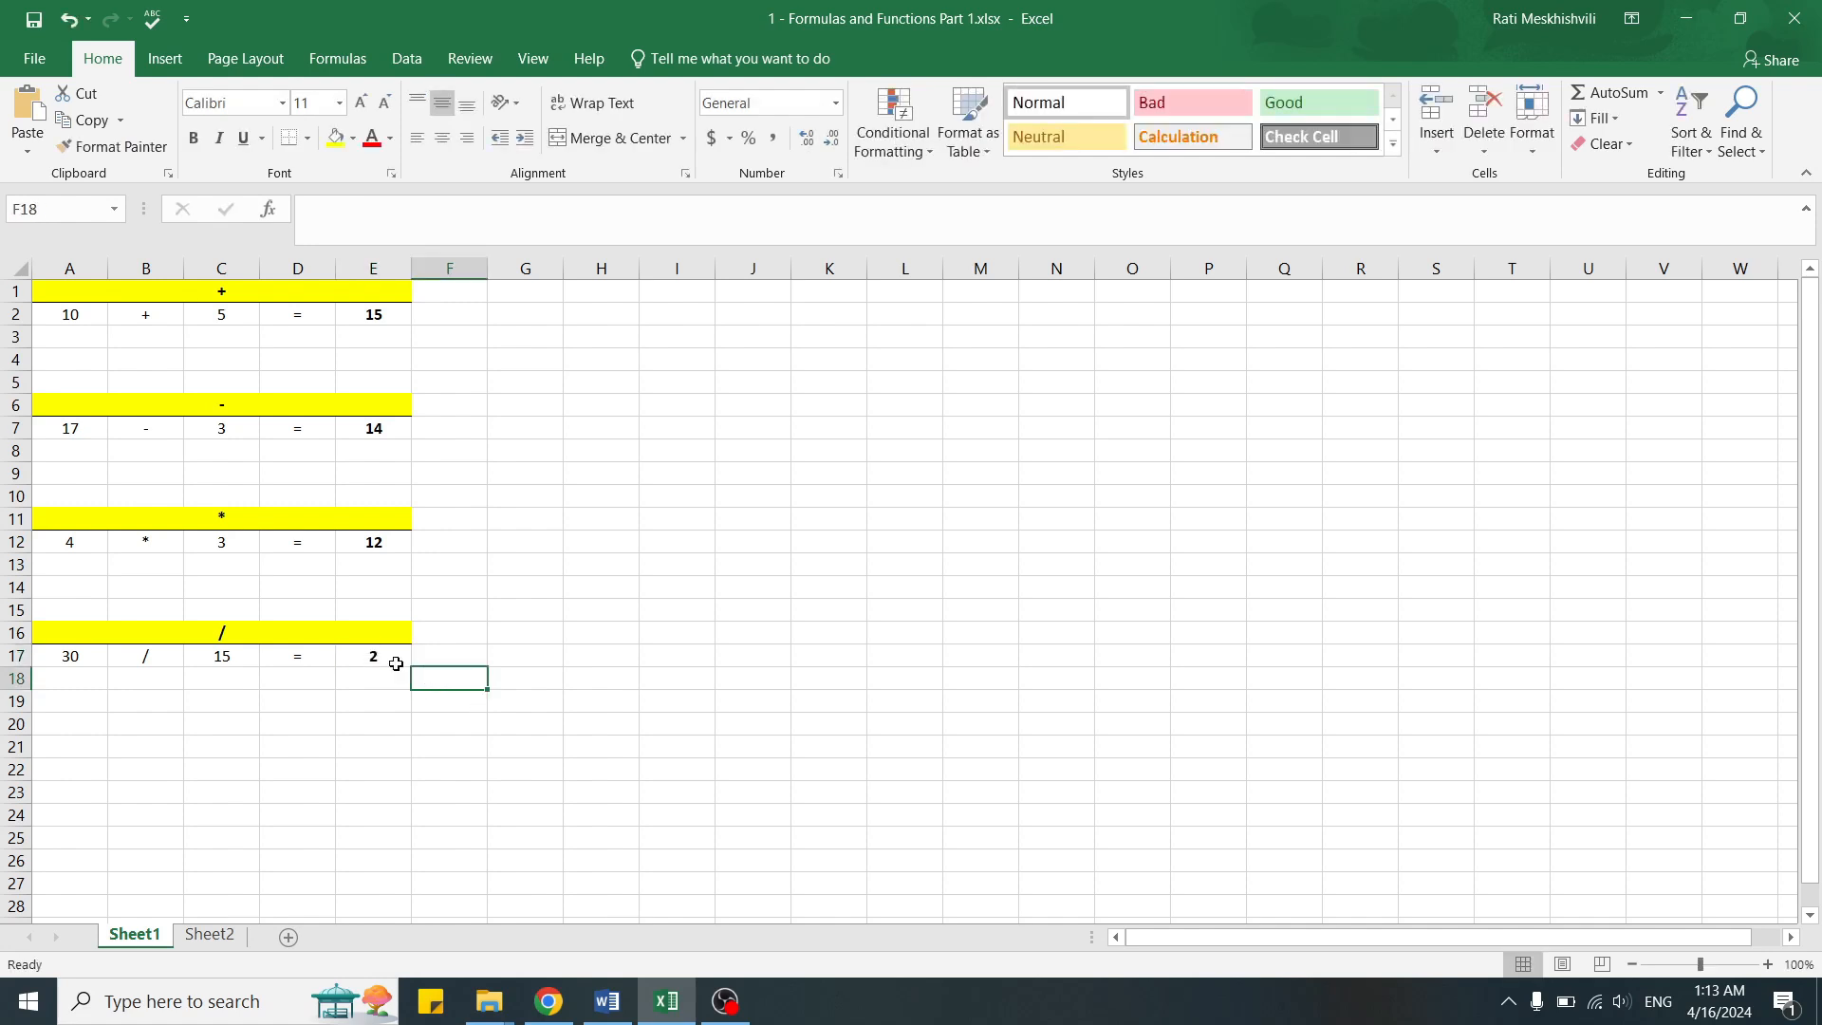
left_click(385, 656)
left_click(437, 217)
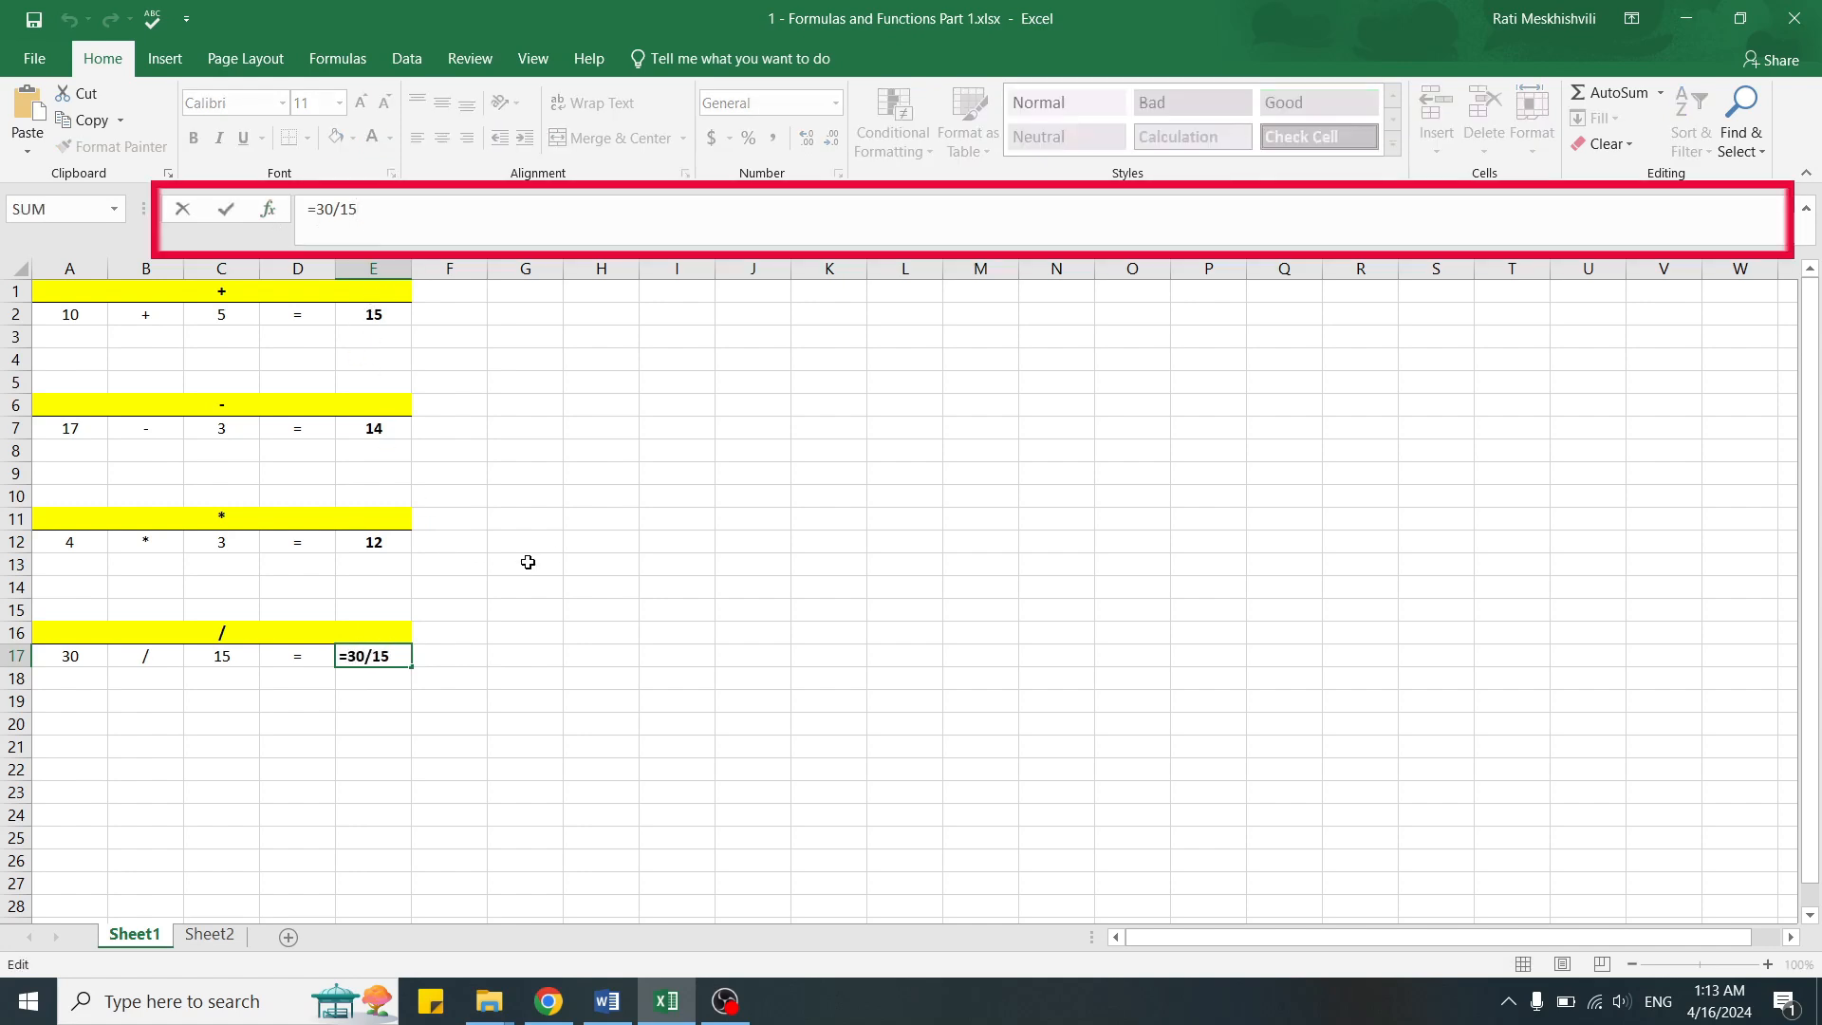
left_click(543, 537)
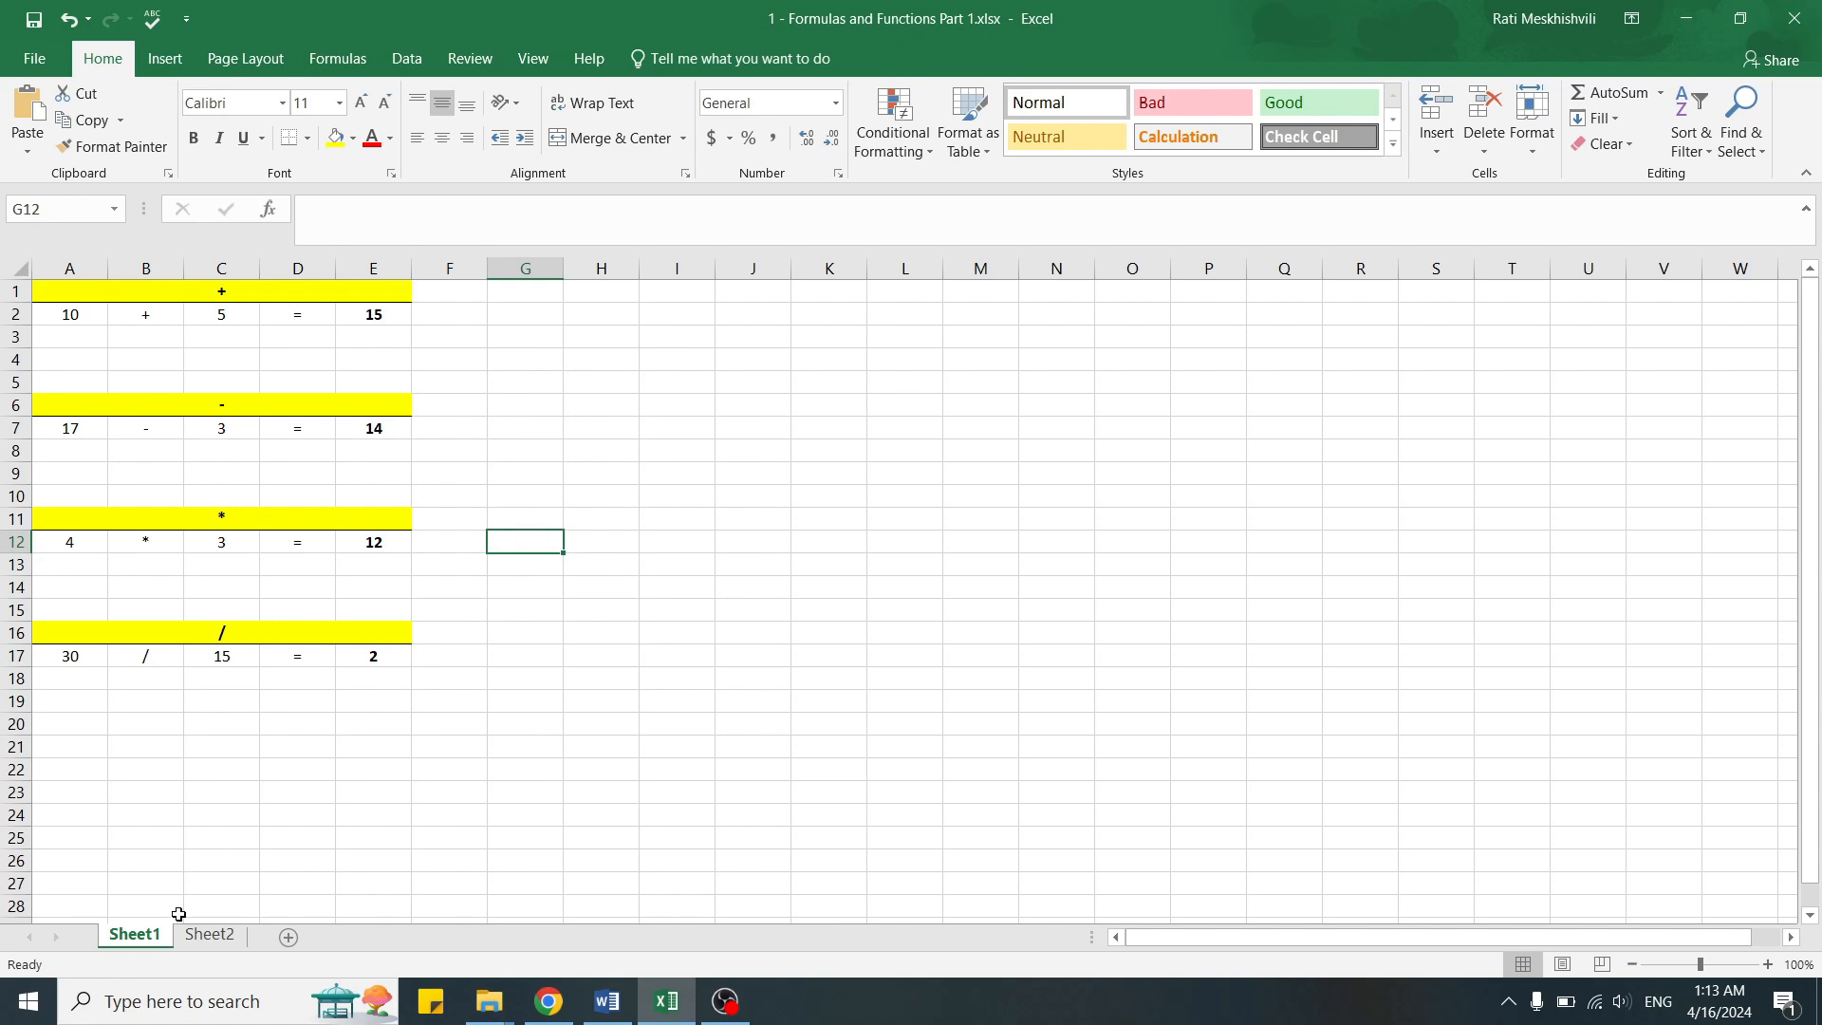
- On Sheet2, calculate the total sales in cell B22 with =SUM(B2:B21)
left_click(207, 935)
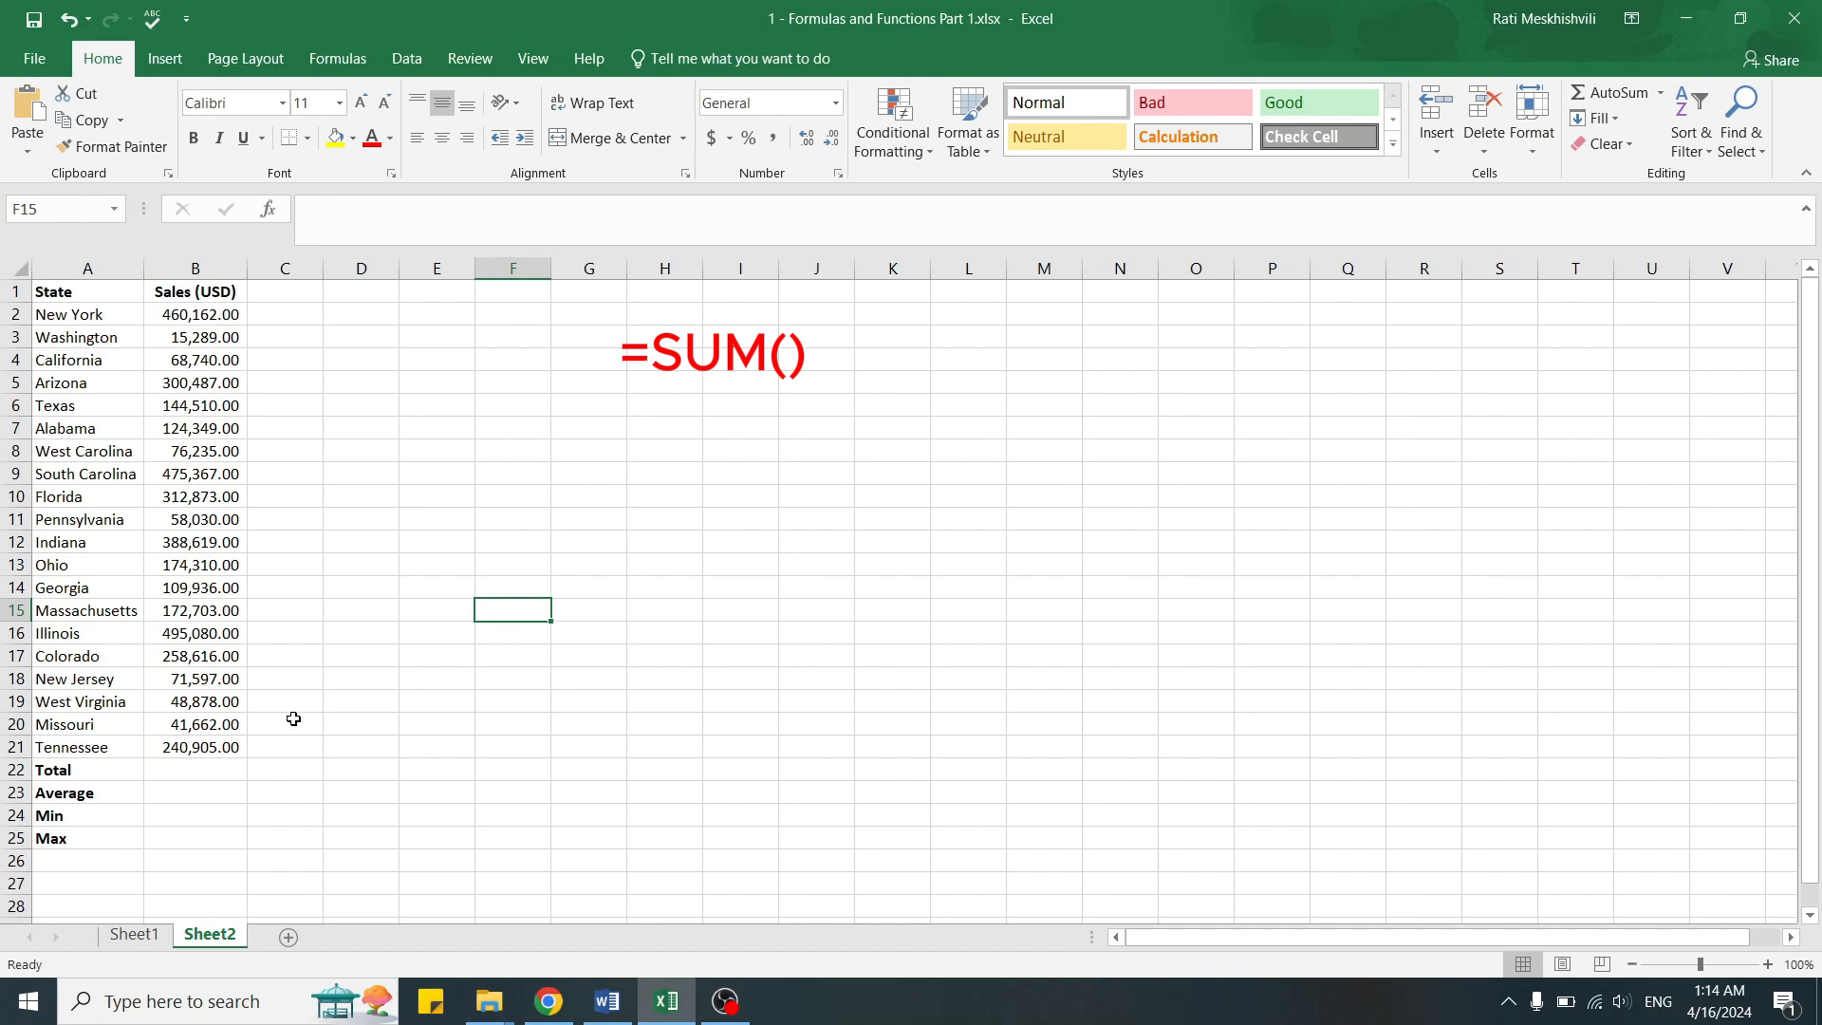
left_click(215, 771)
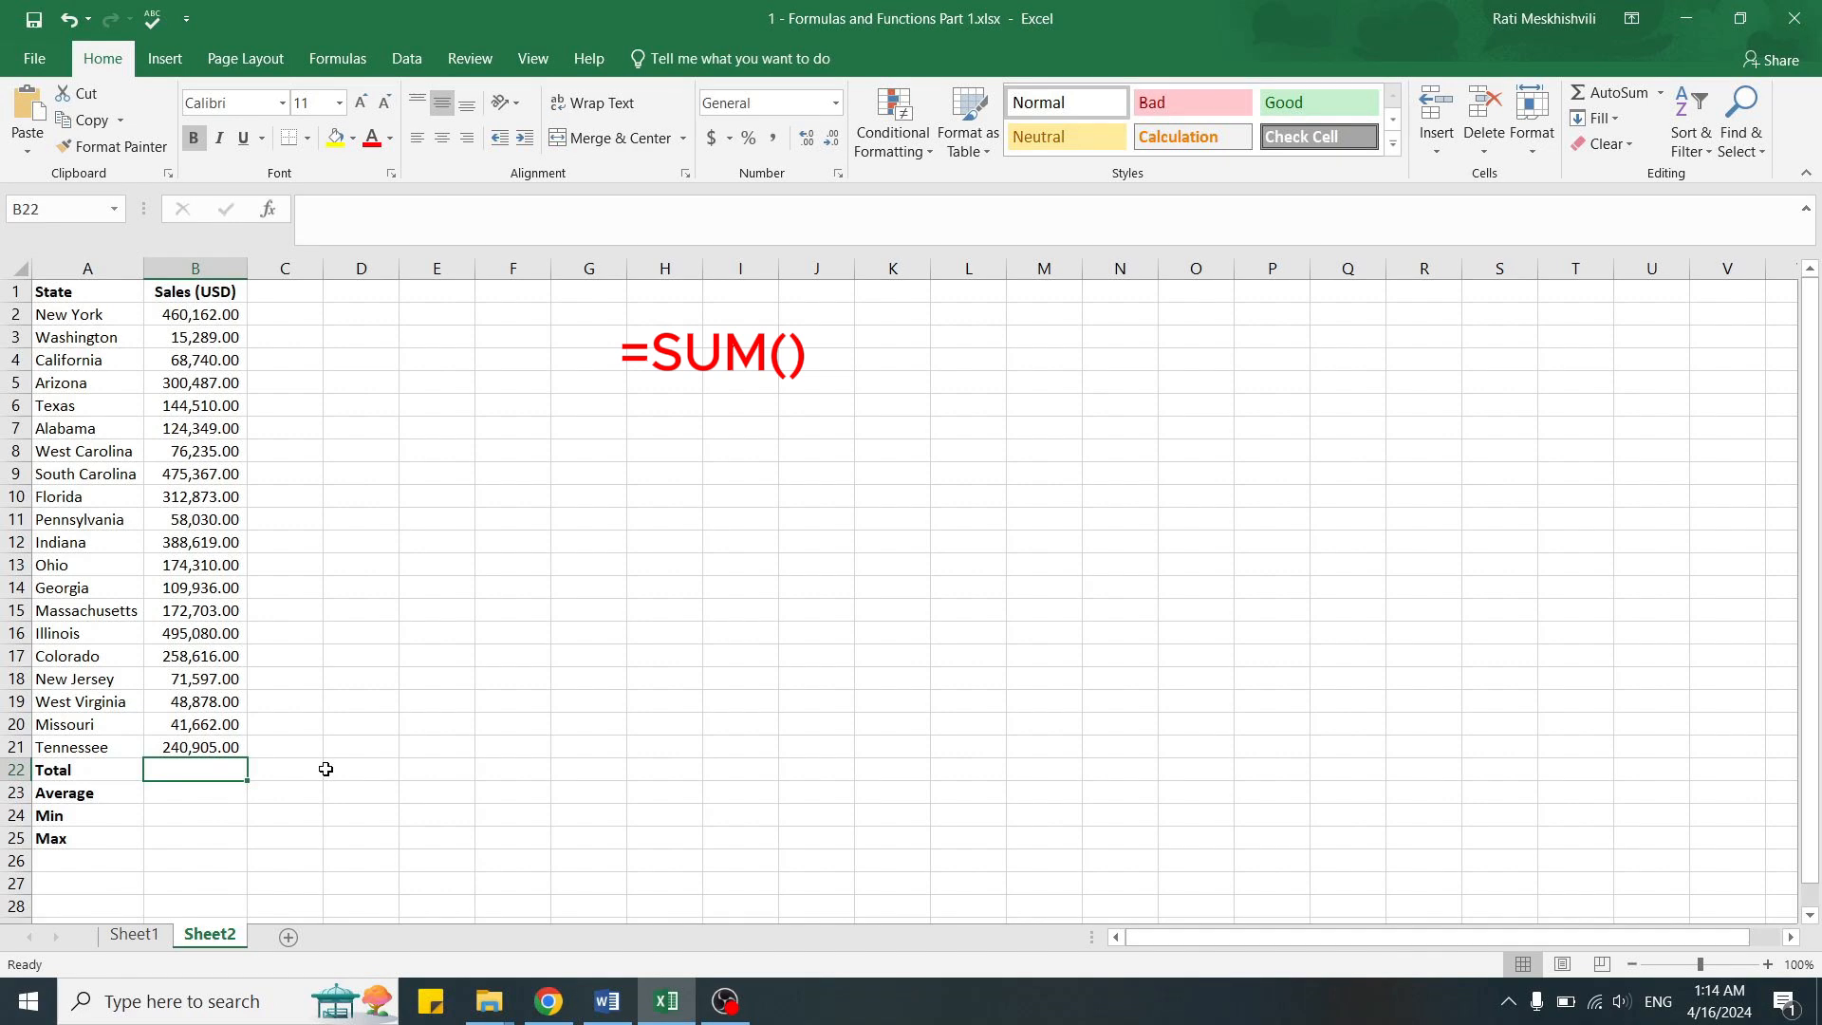
type("=")
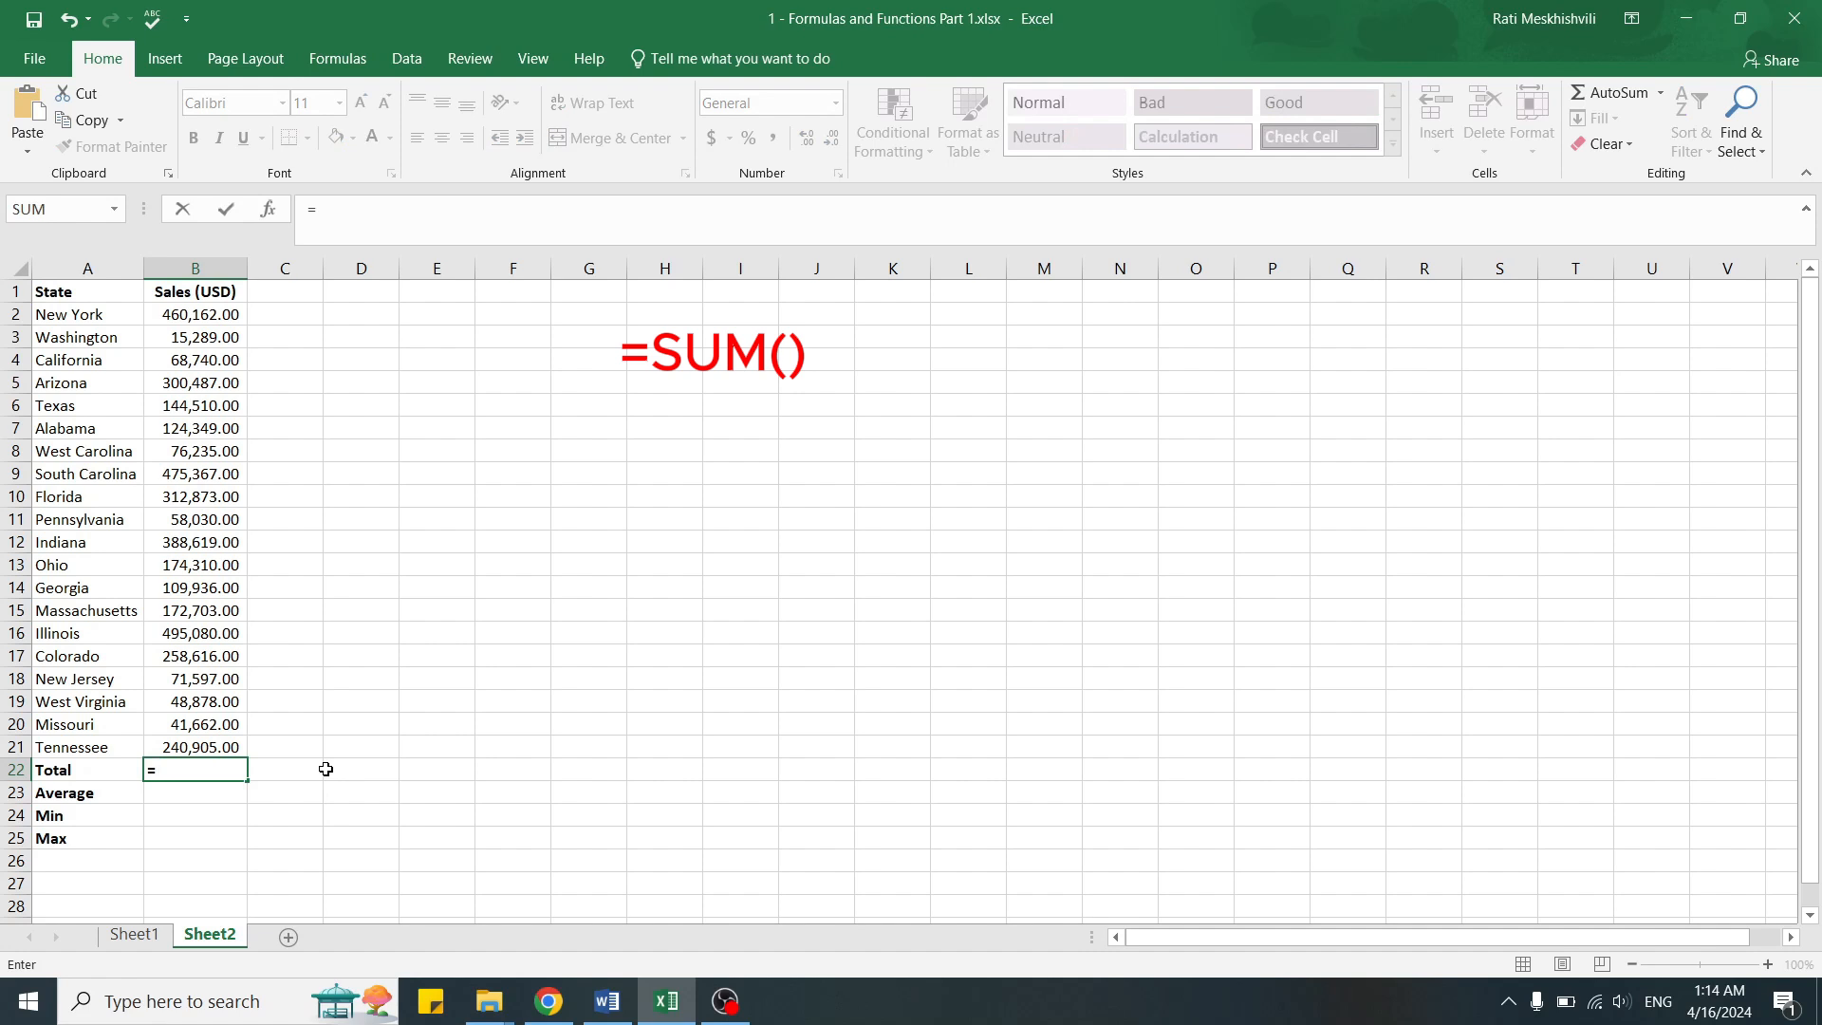
type("sum")
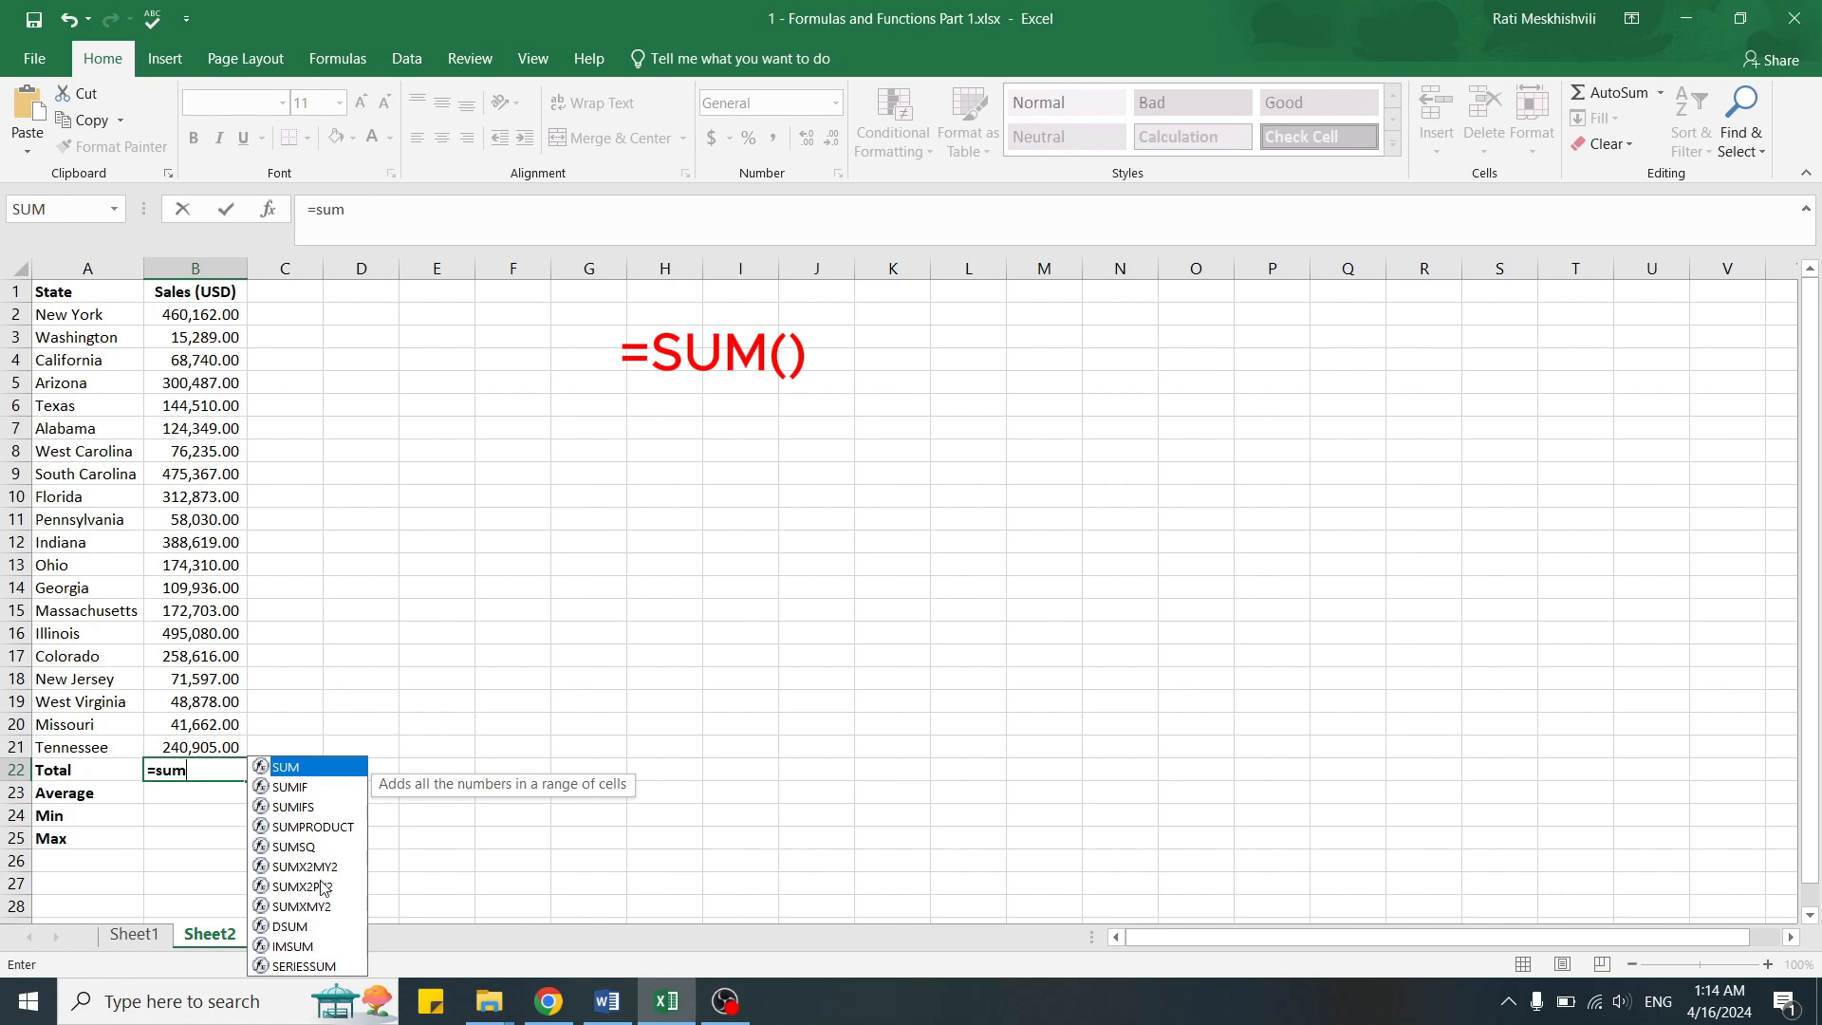
double_click(307, 767)
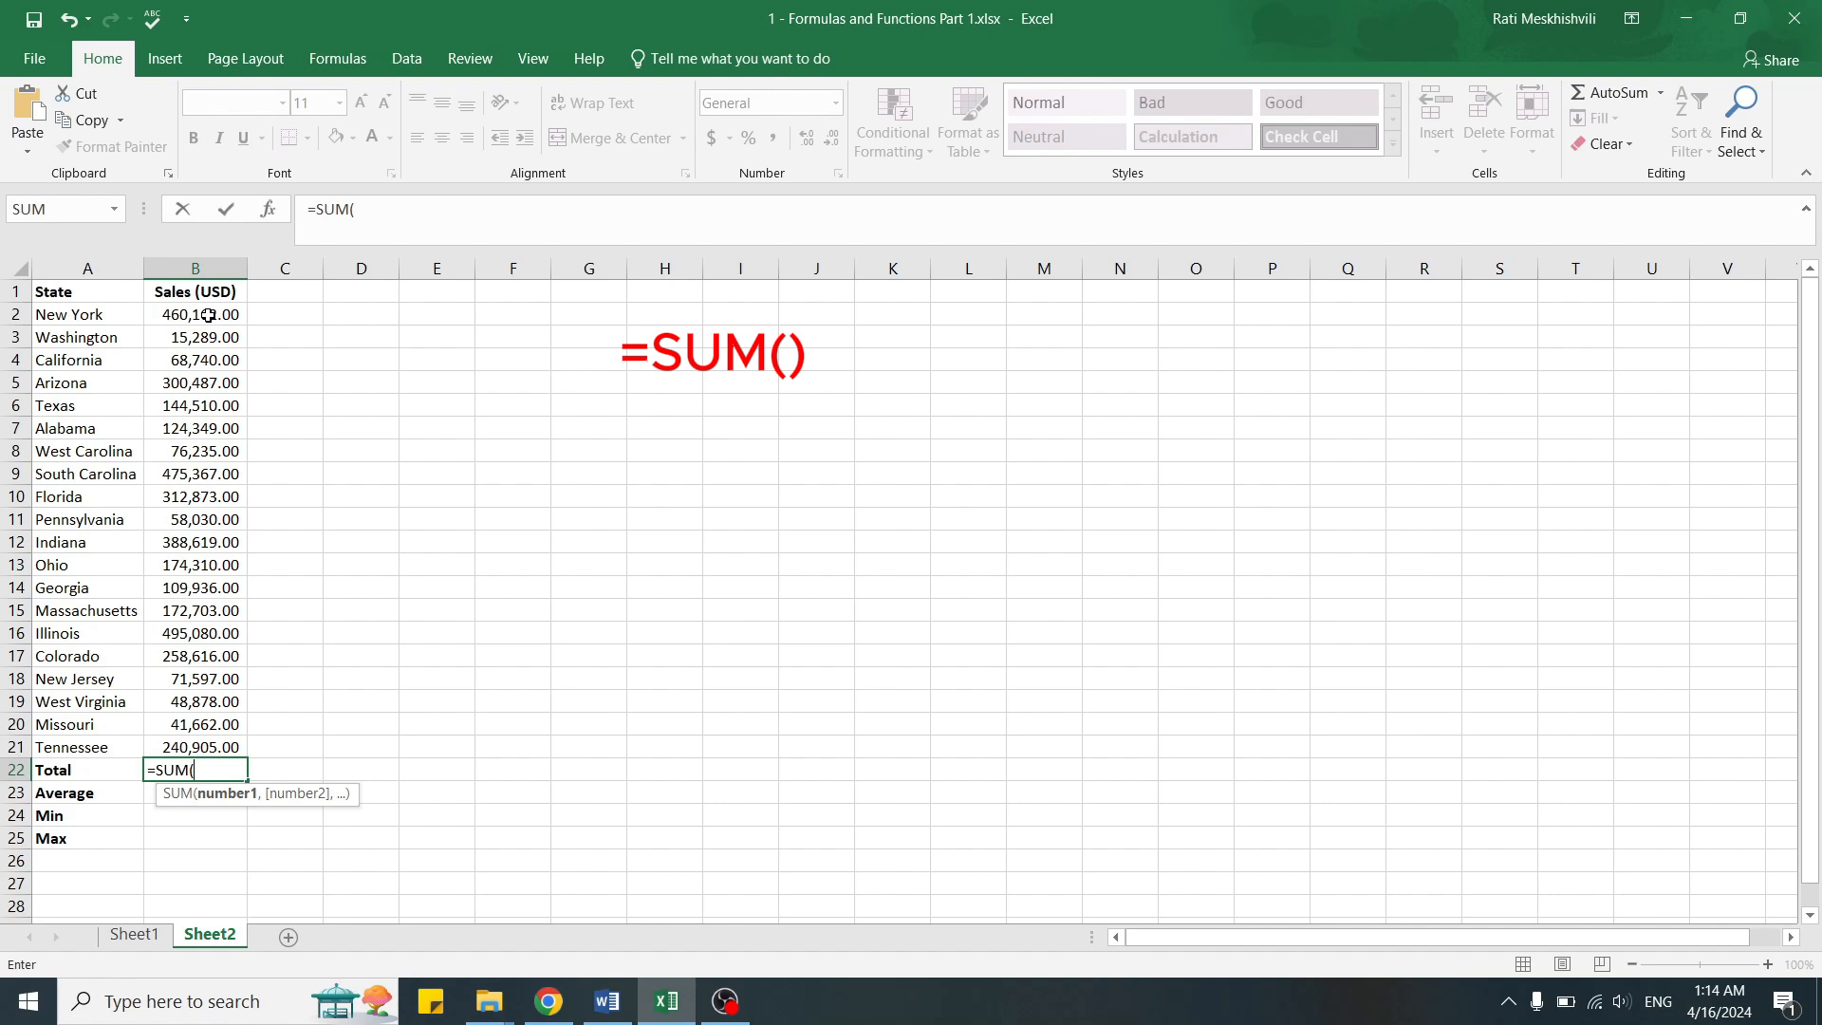
left_click_drag(207, 315, 189, 747)
type(")")
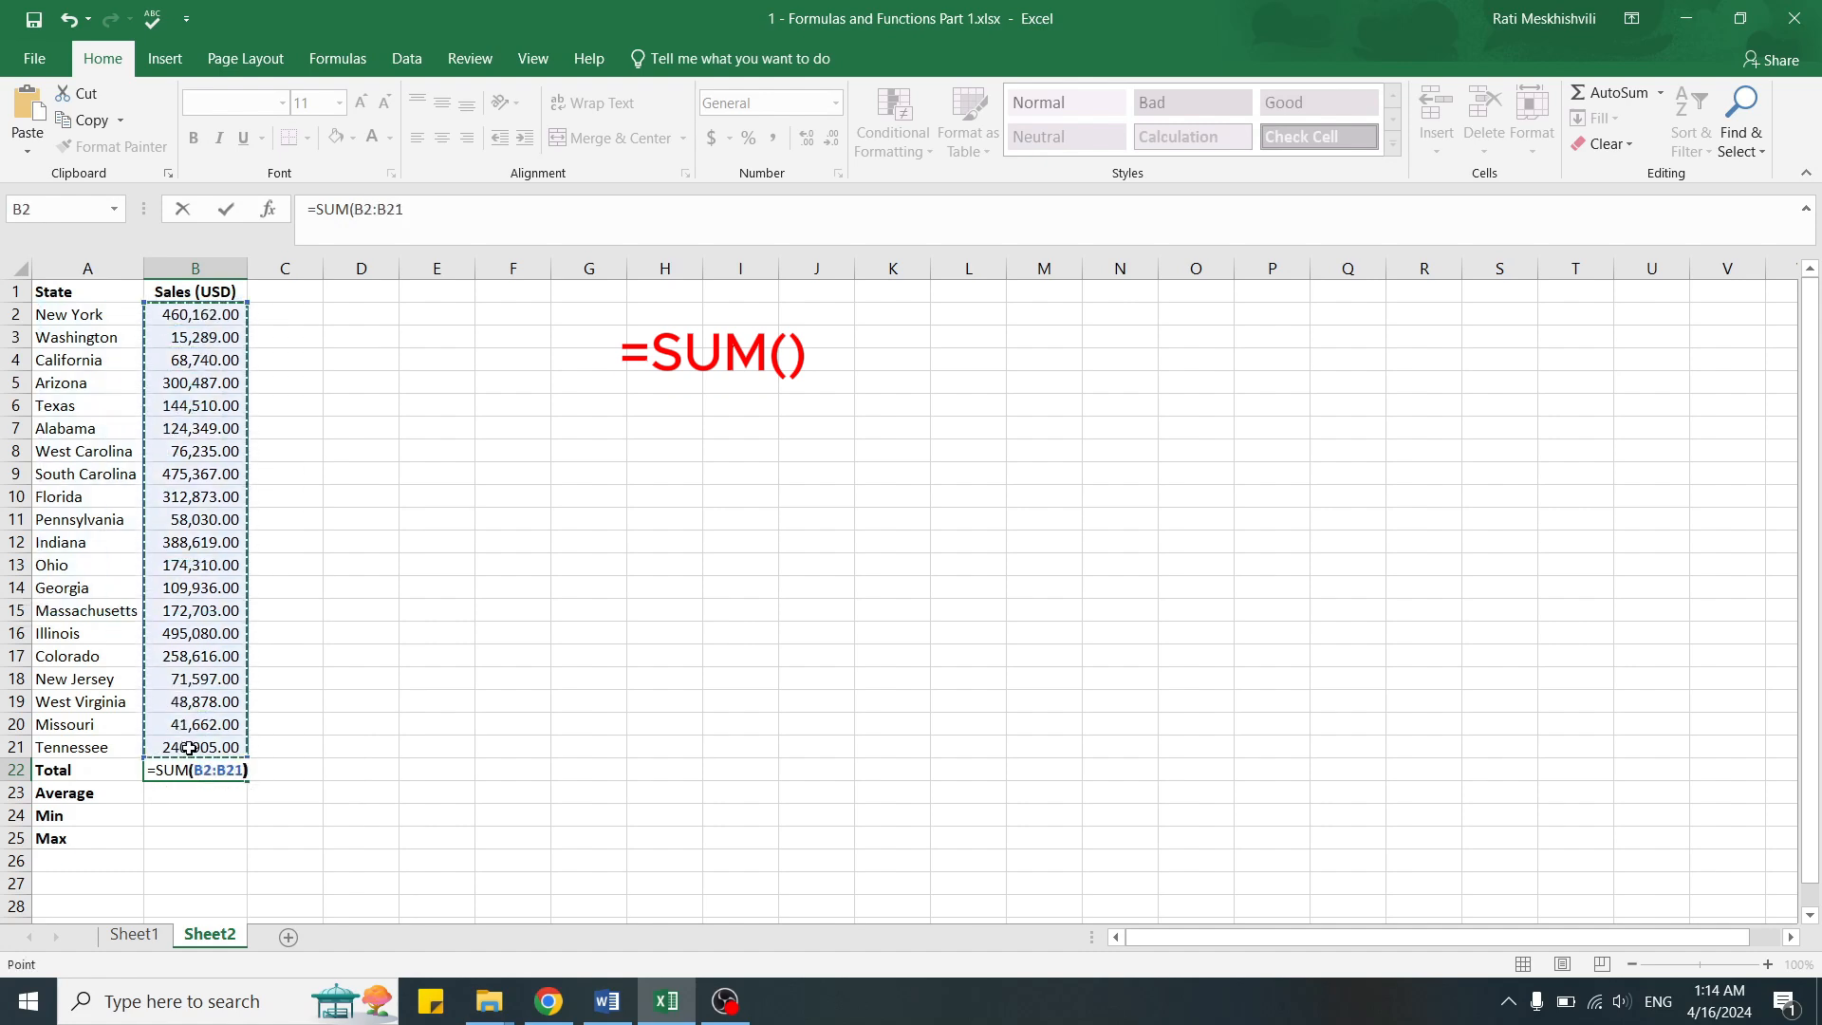
key("Return")
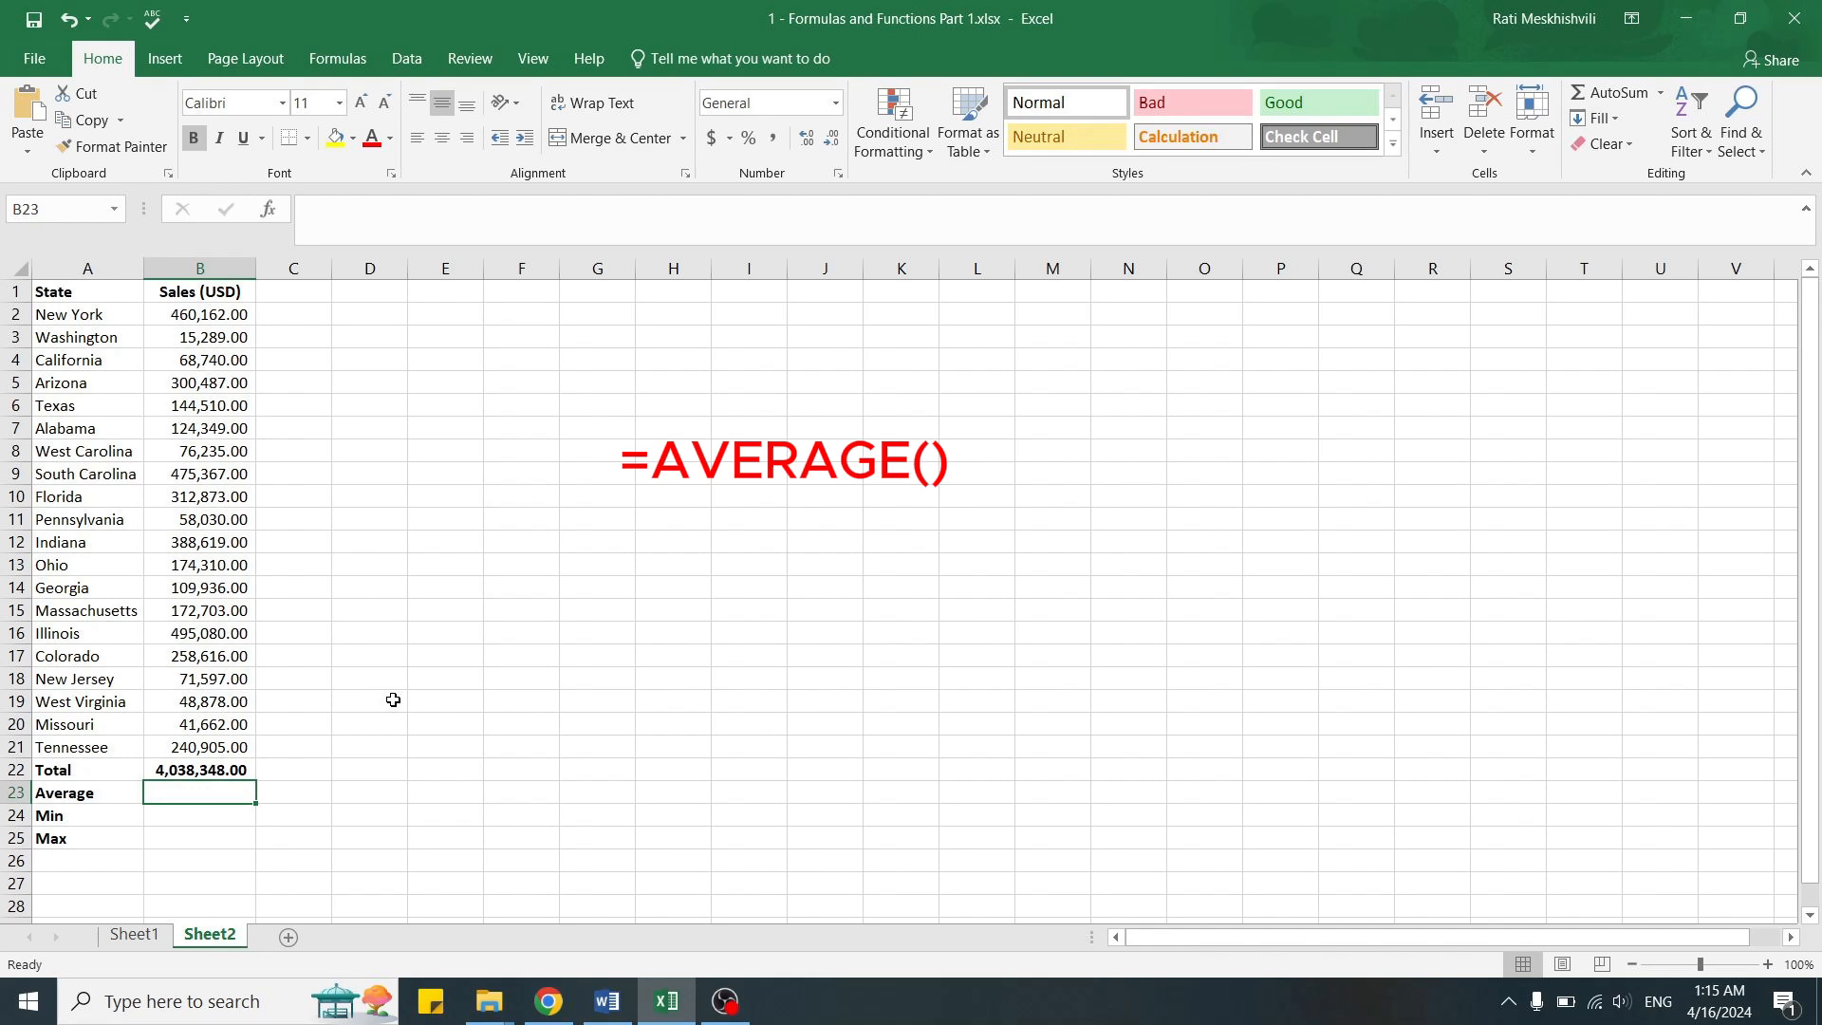
- Calculate the average sales in cell B23 with =AVERAGE(B2:B21)
type("=")
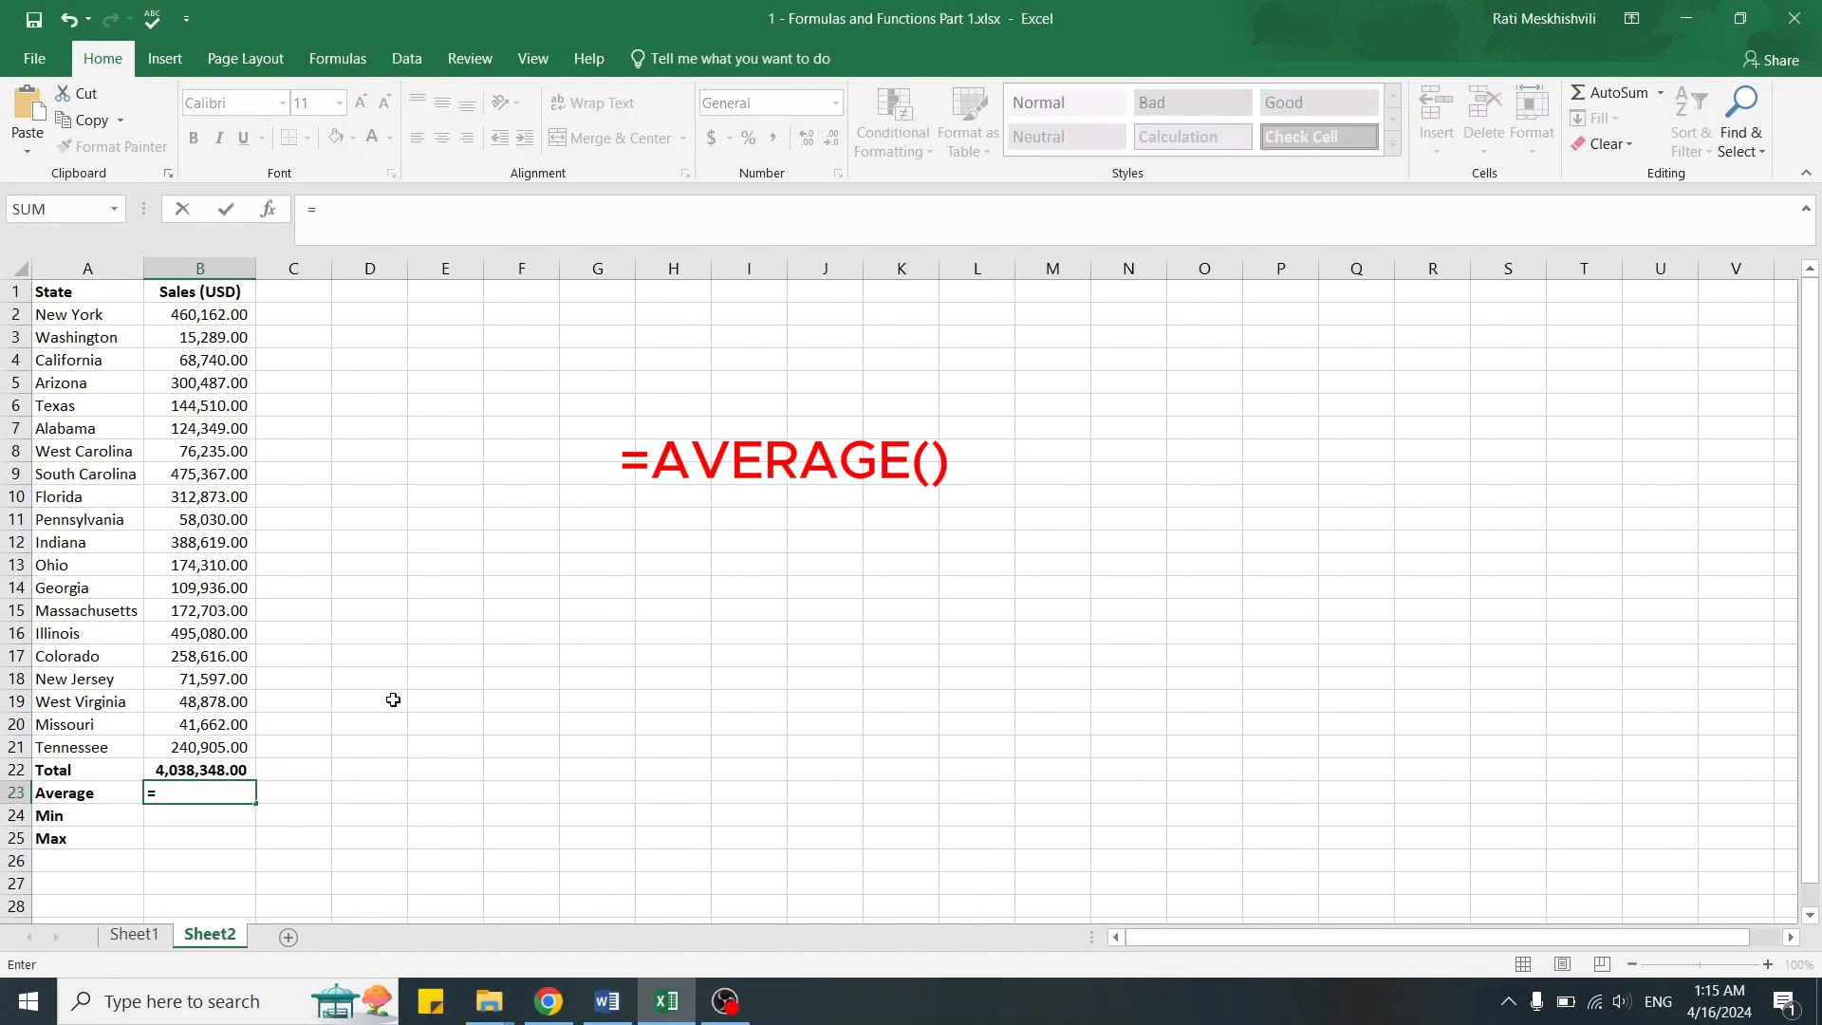
type("average")
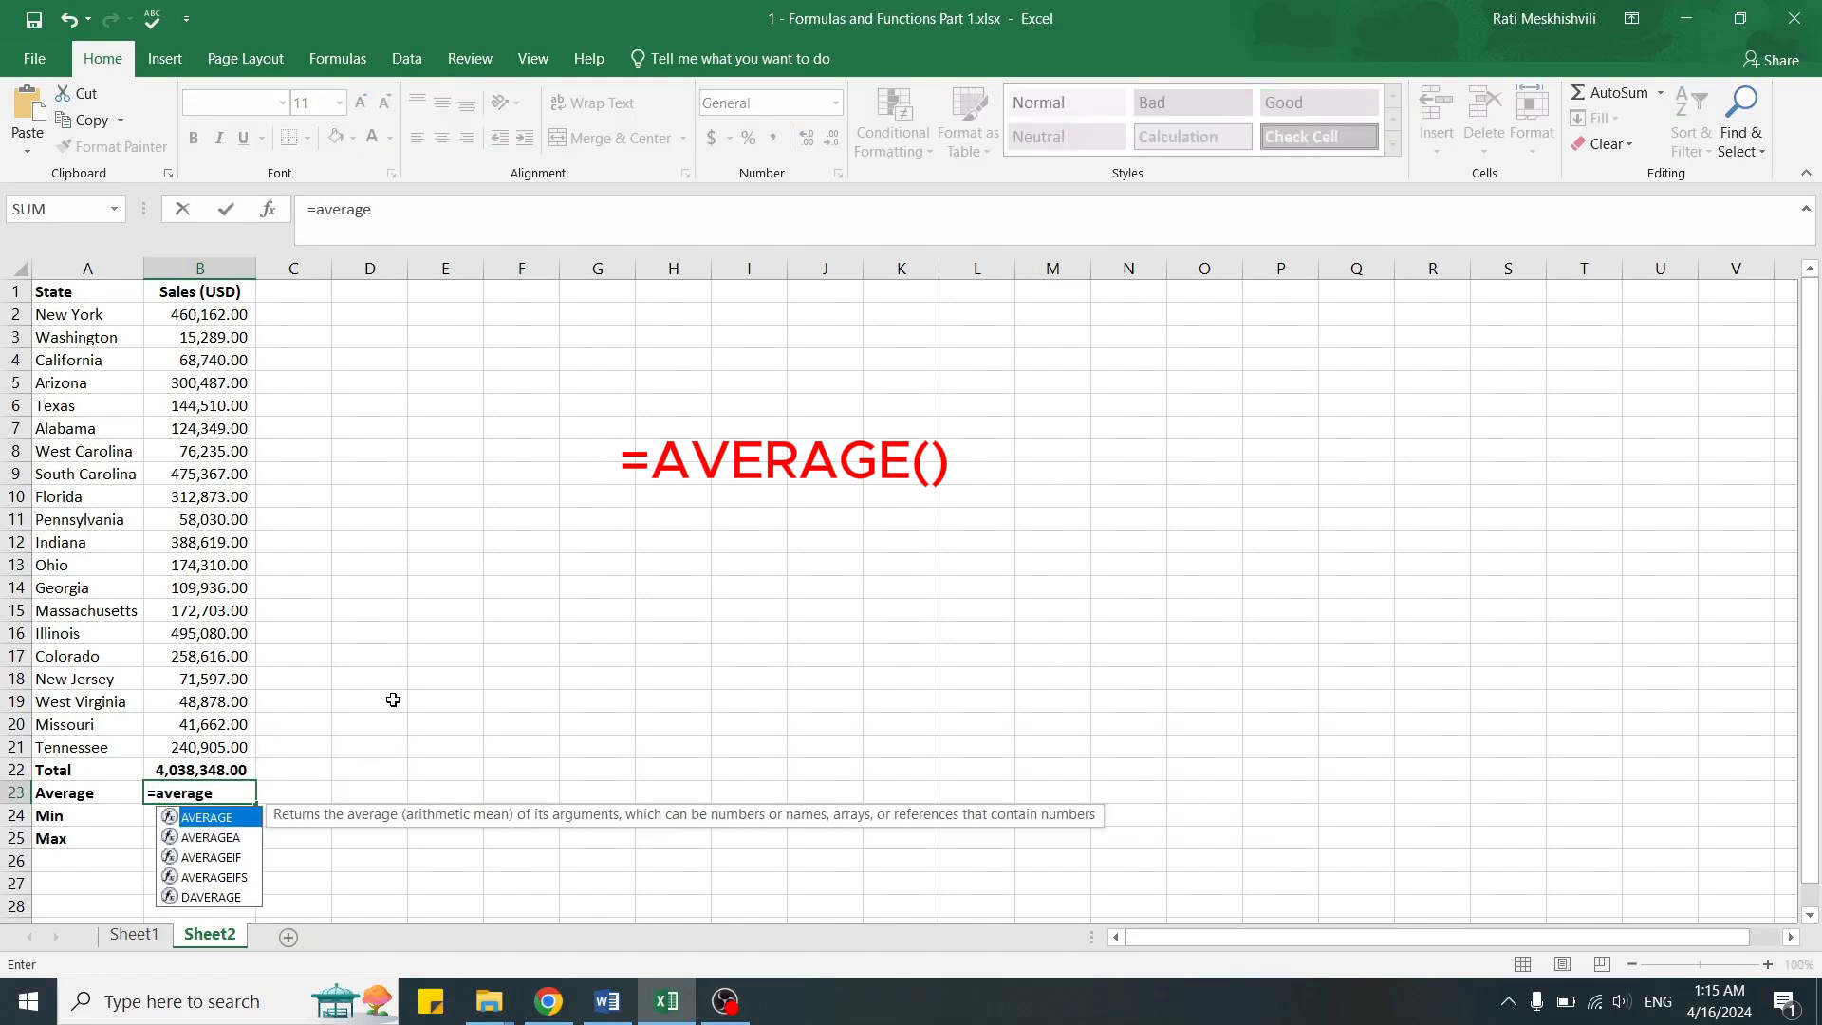
double_click(236, 821)
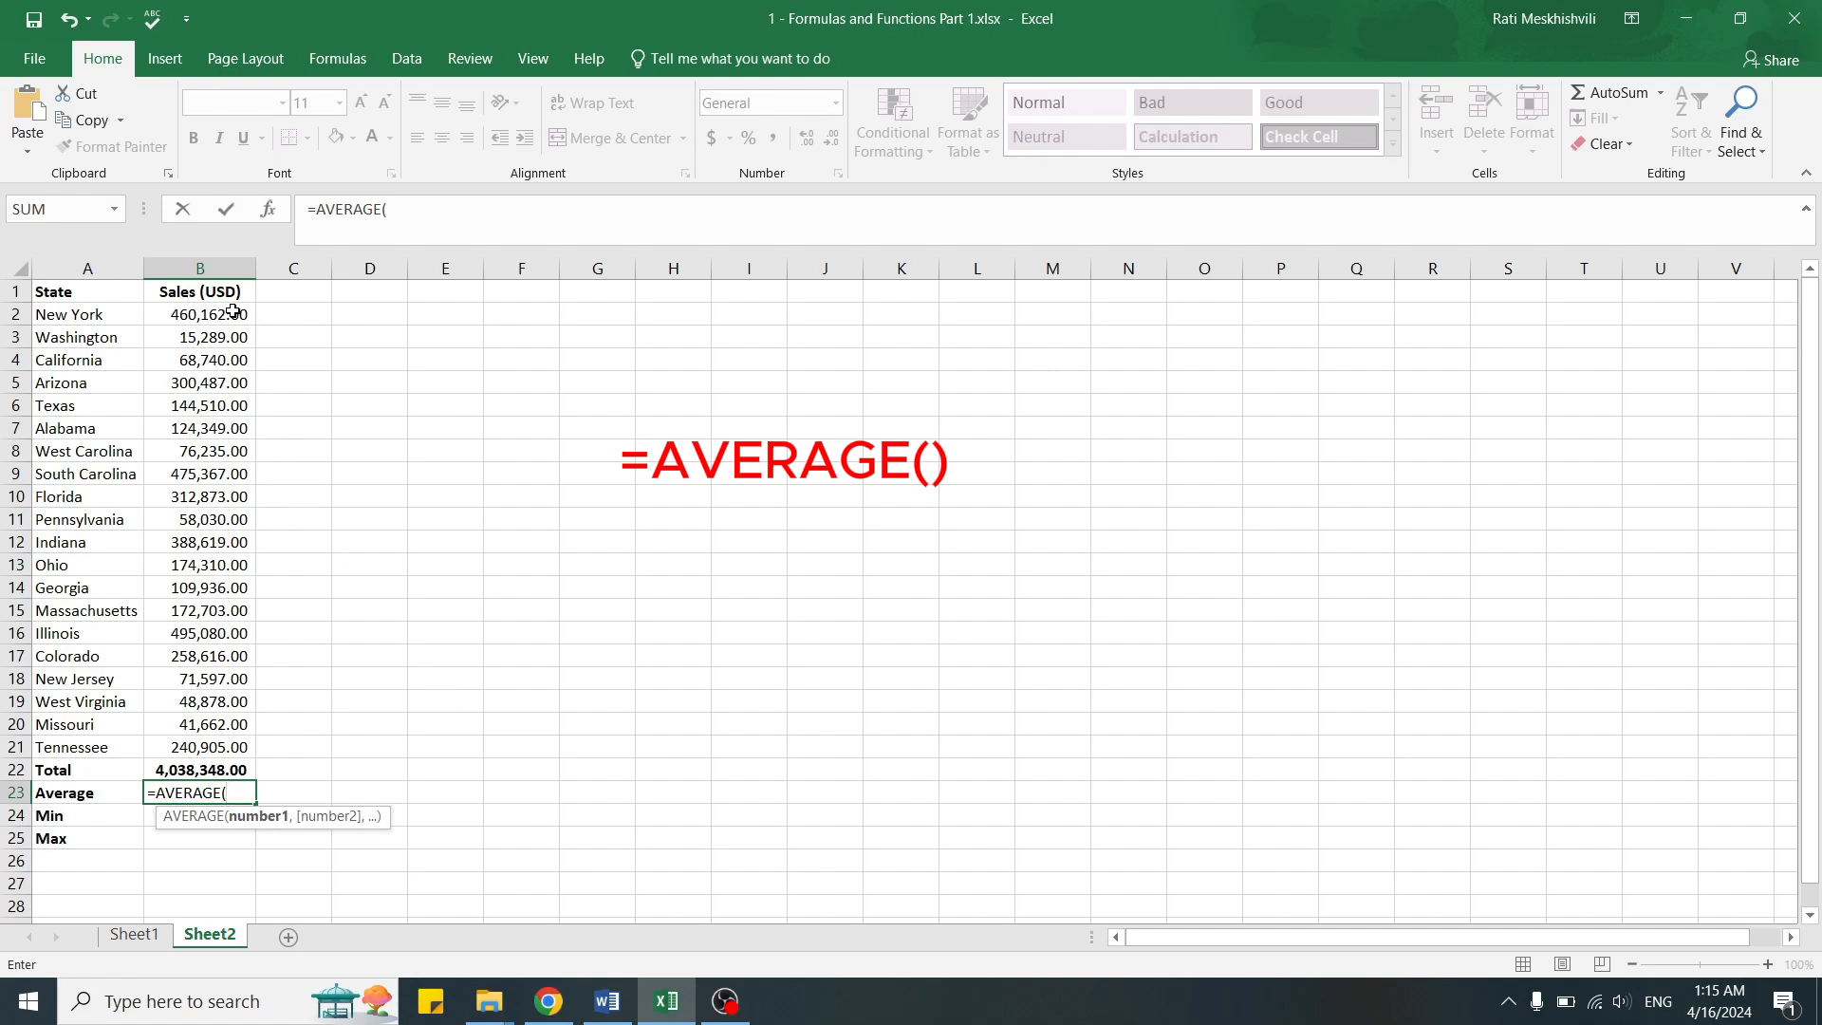
left_click_drag(232, 311, 214, 750)
type(")")
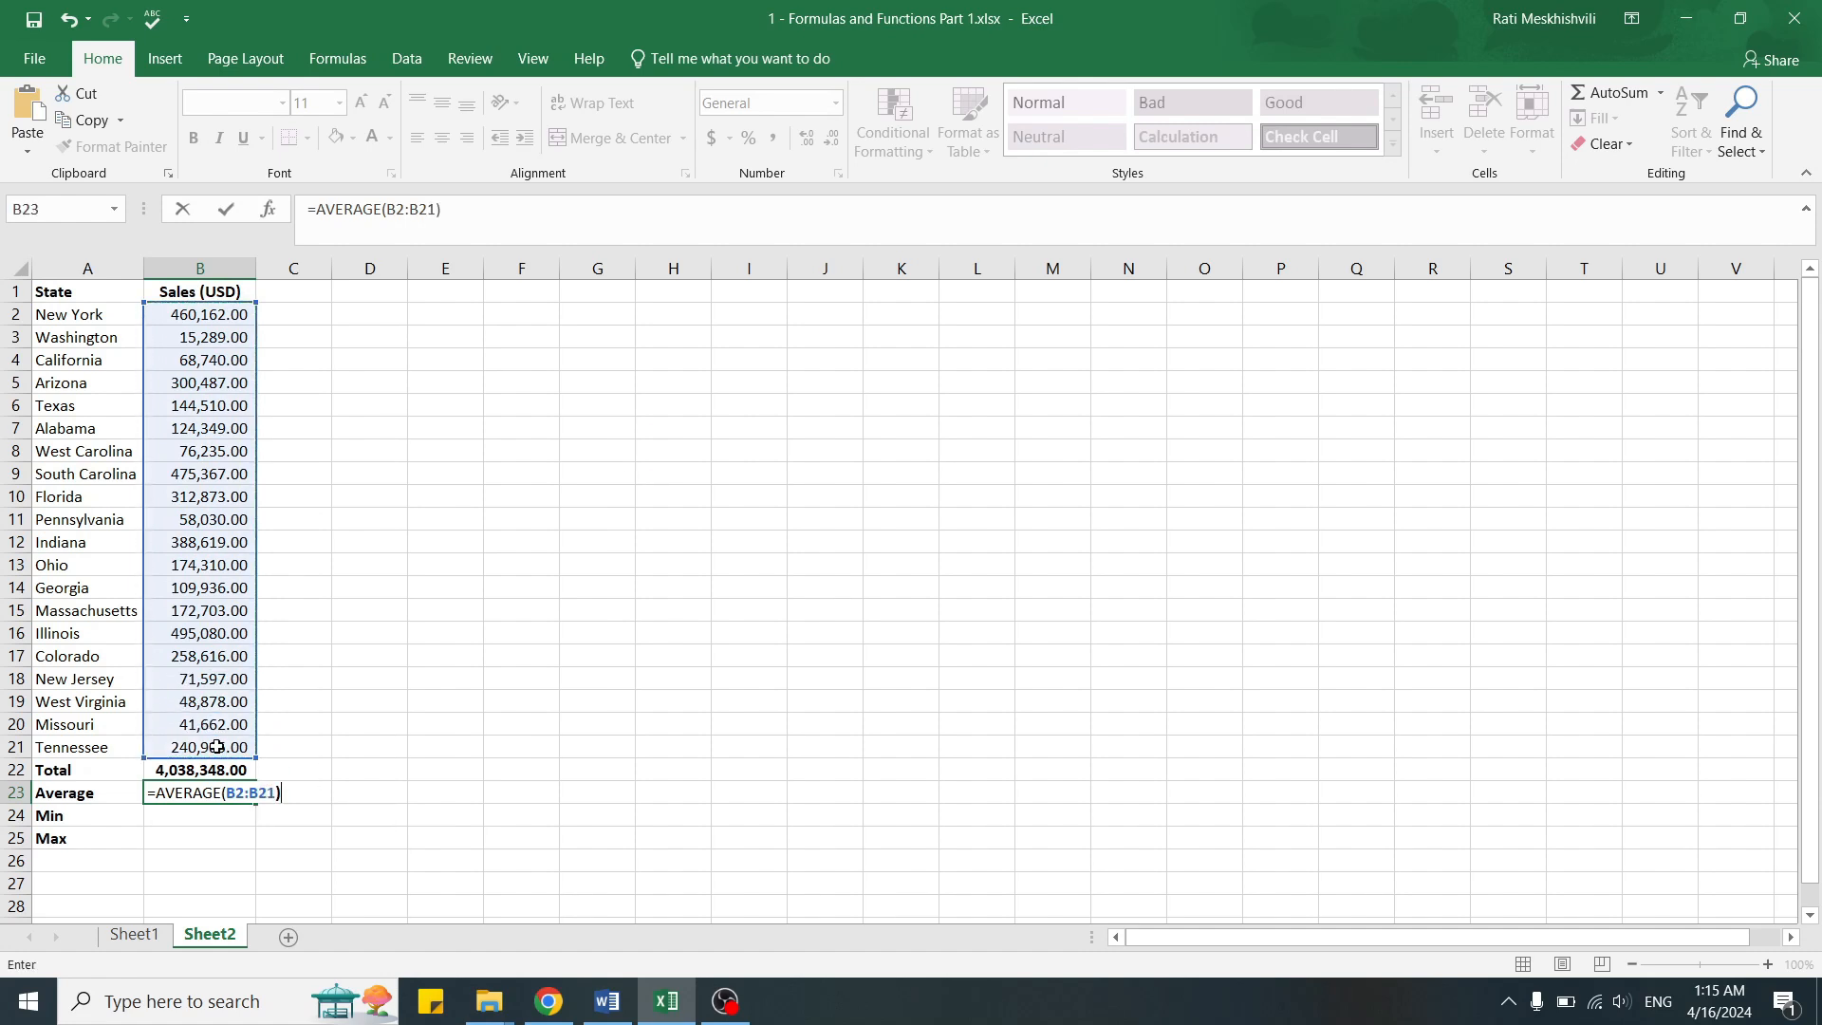
key("Return")
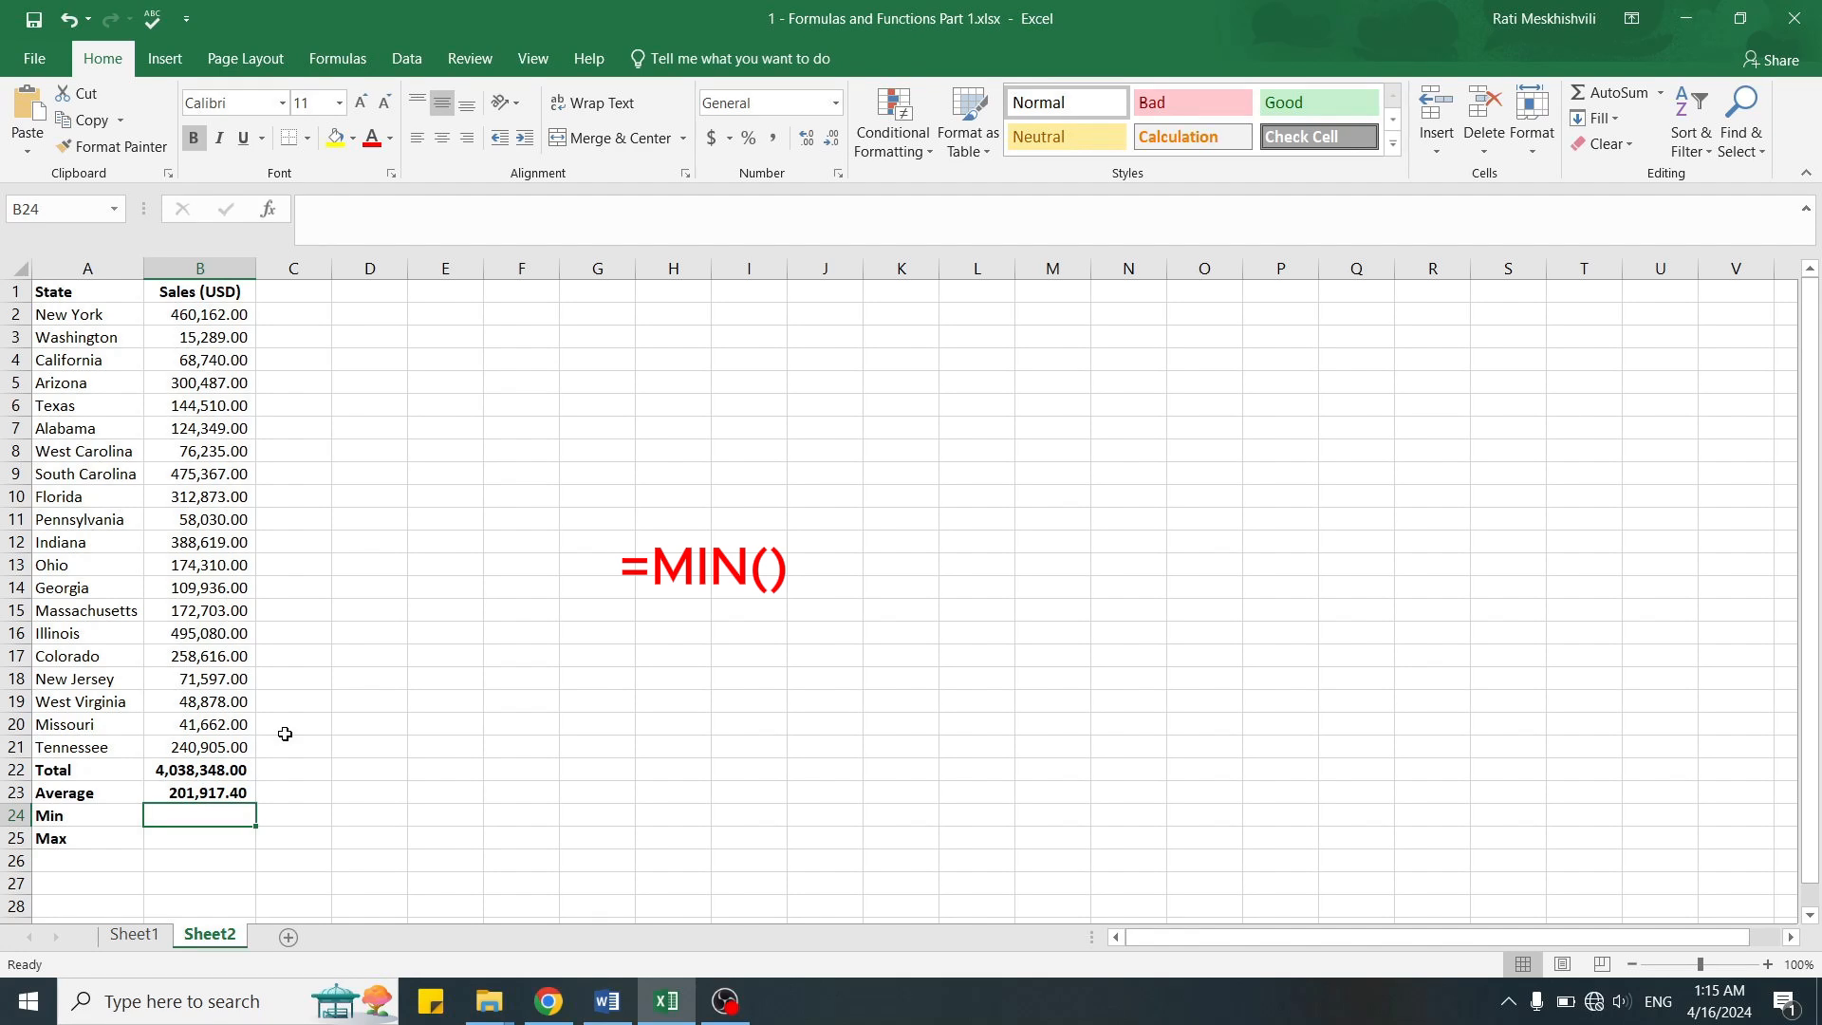
- Find the lowest sales value in cell B24 with =MIN(B2:B21)
type("=min")
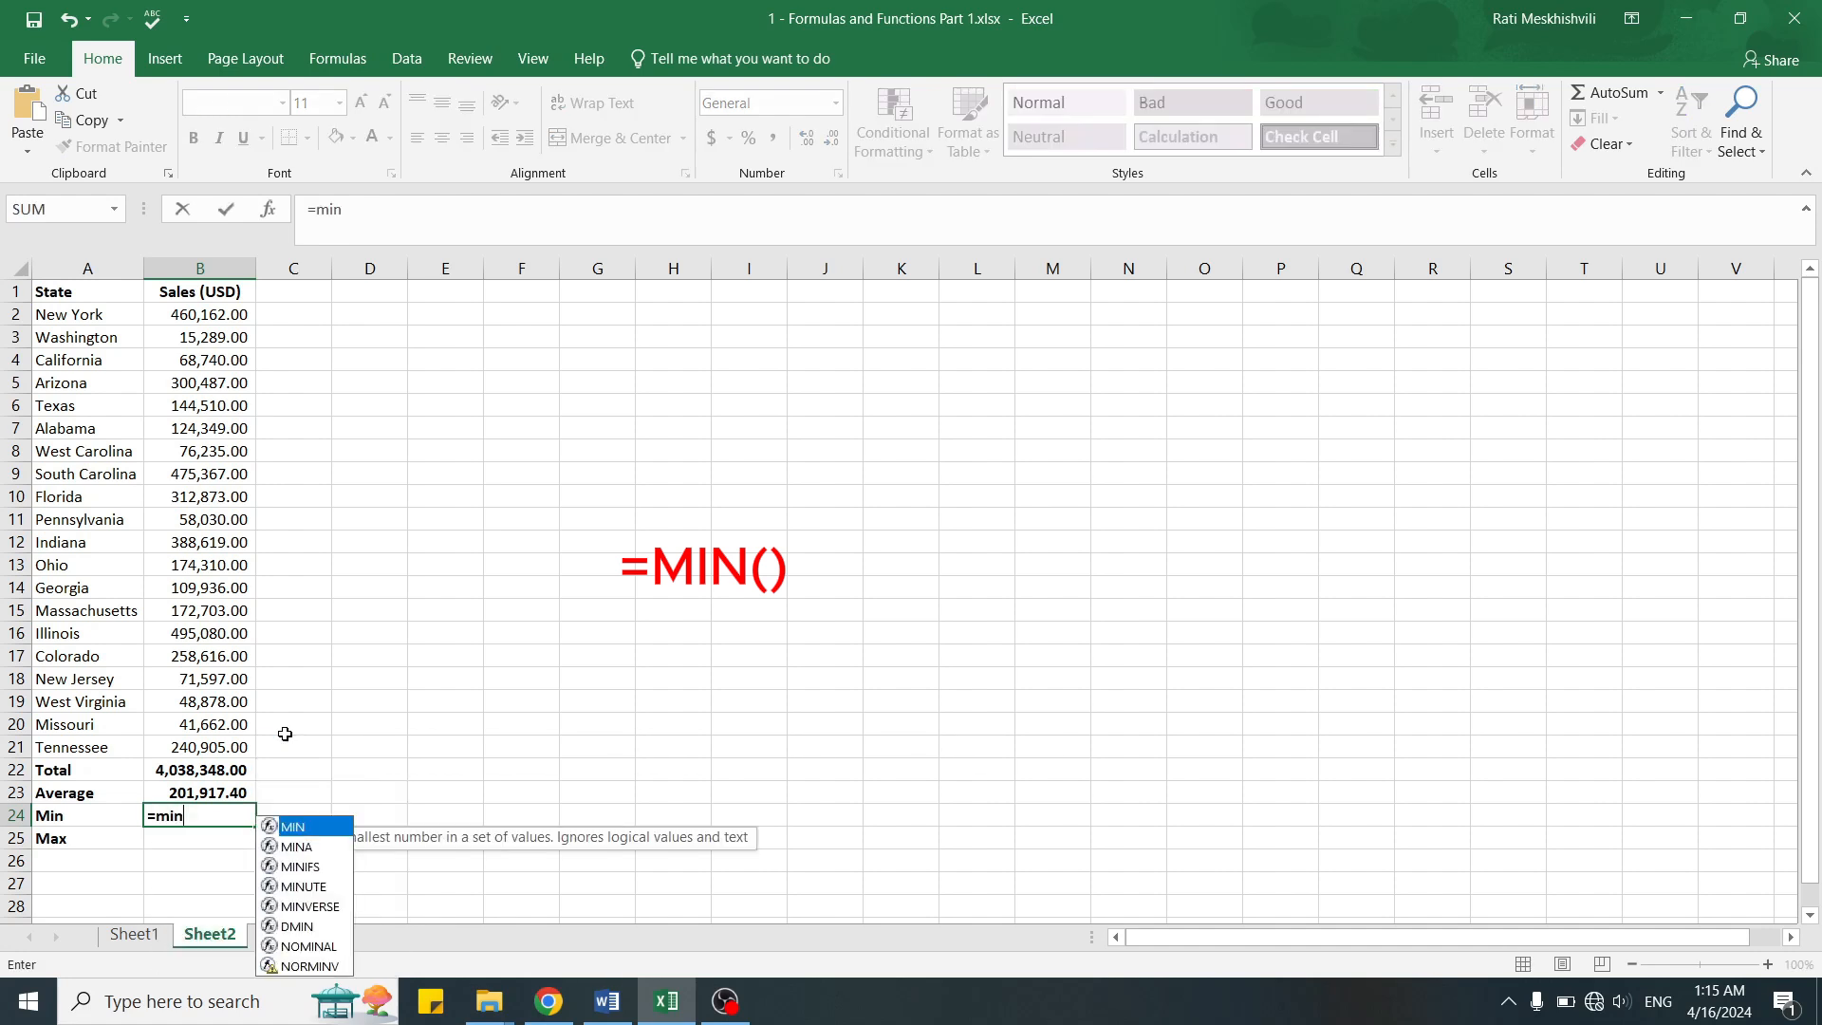
double_click(313, 830)
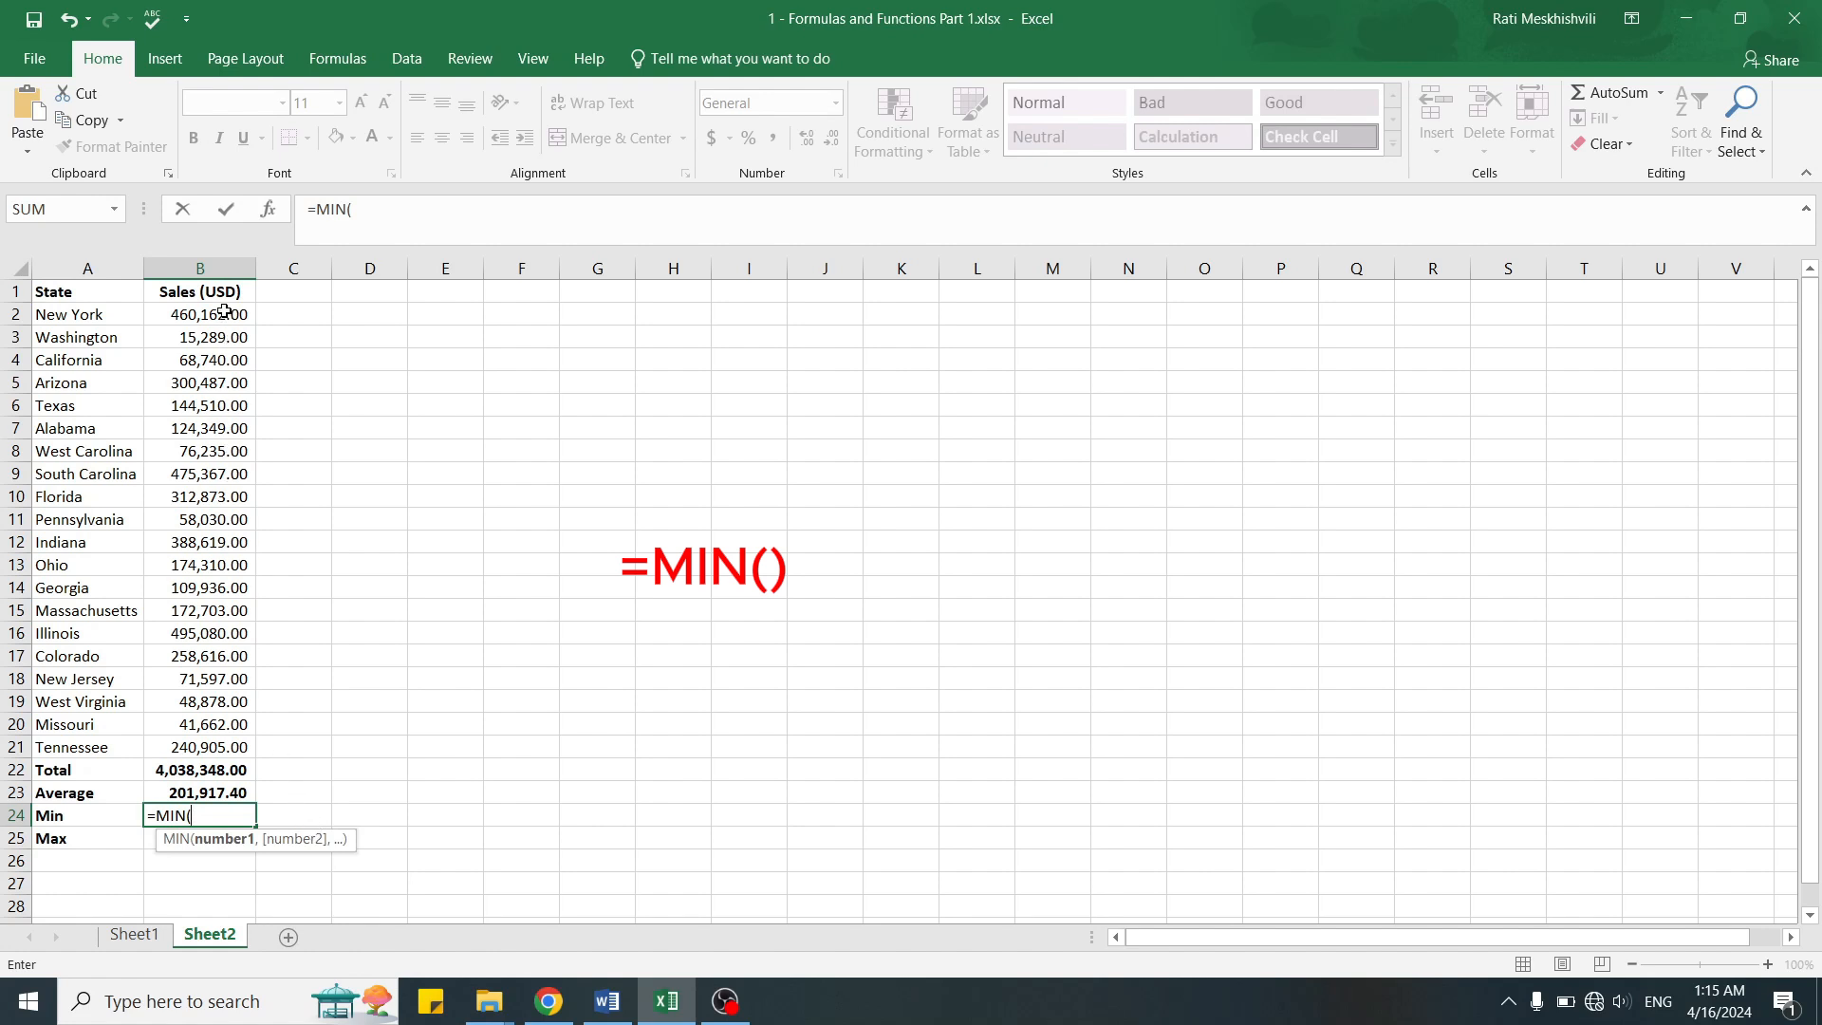
left_click_drag(226, 313, 199, 745)
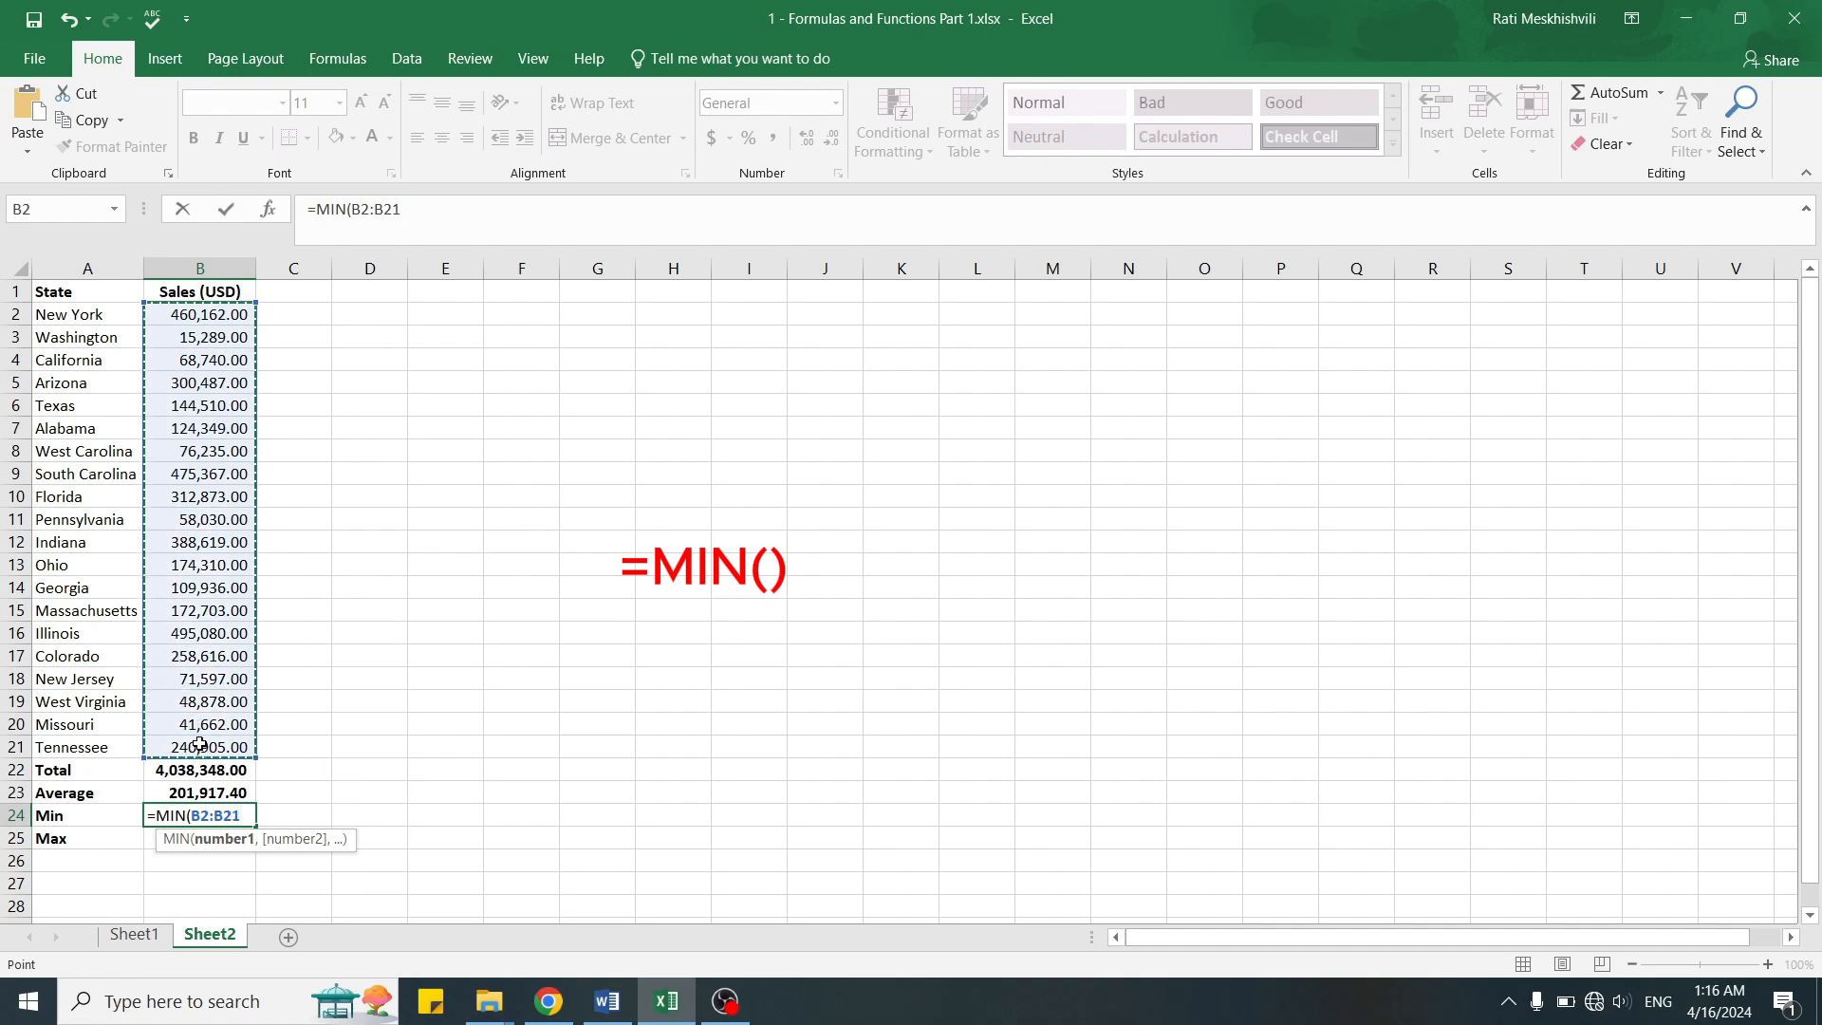
type(")")
key("Return")
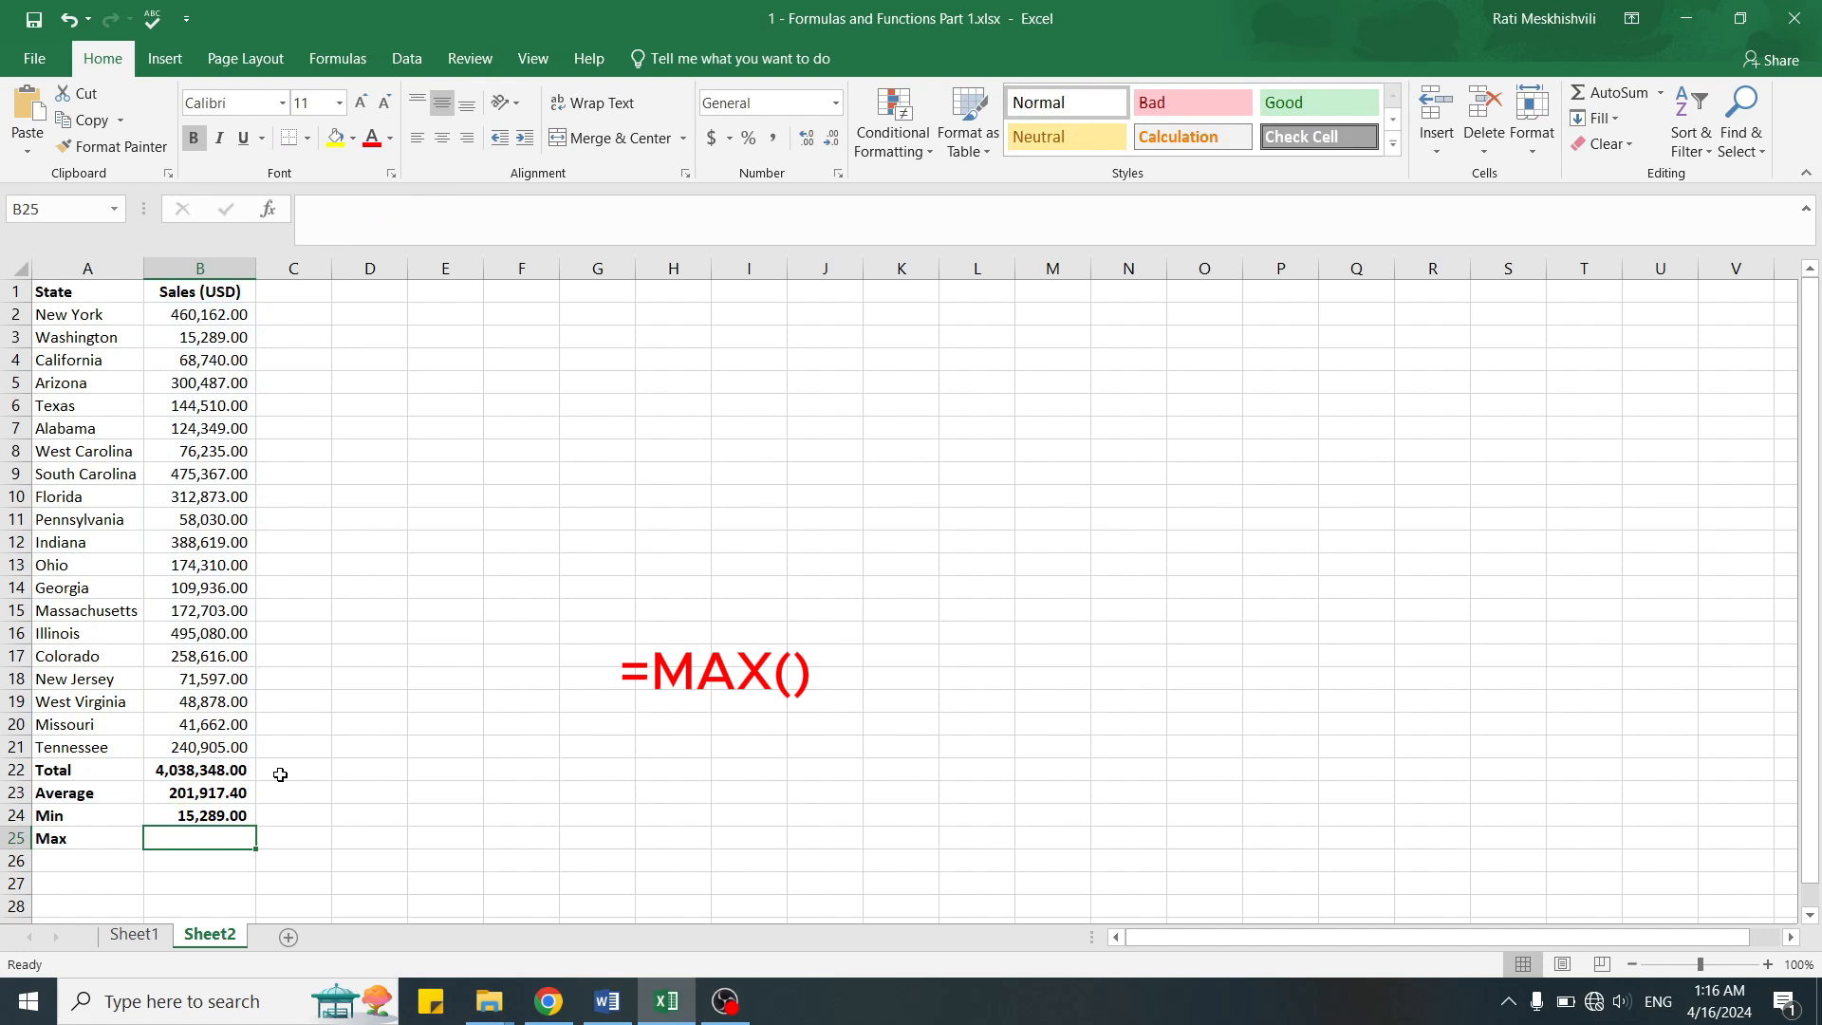
- Find the highest sales value in cell B25 with =MAX(B2:B21)
type("=")
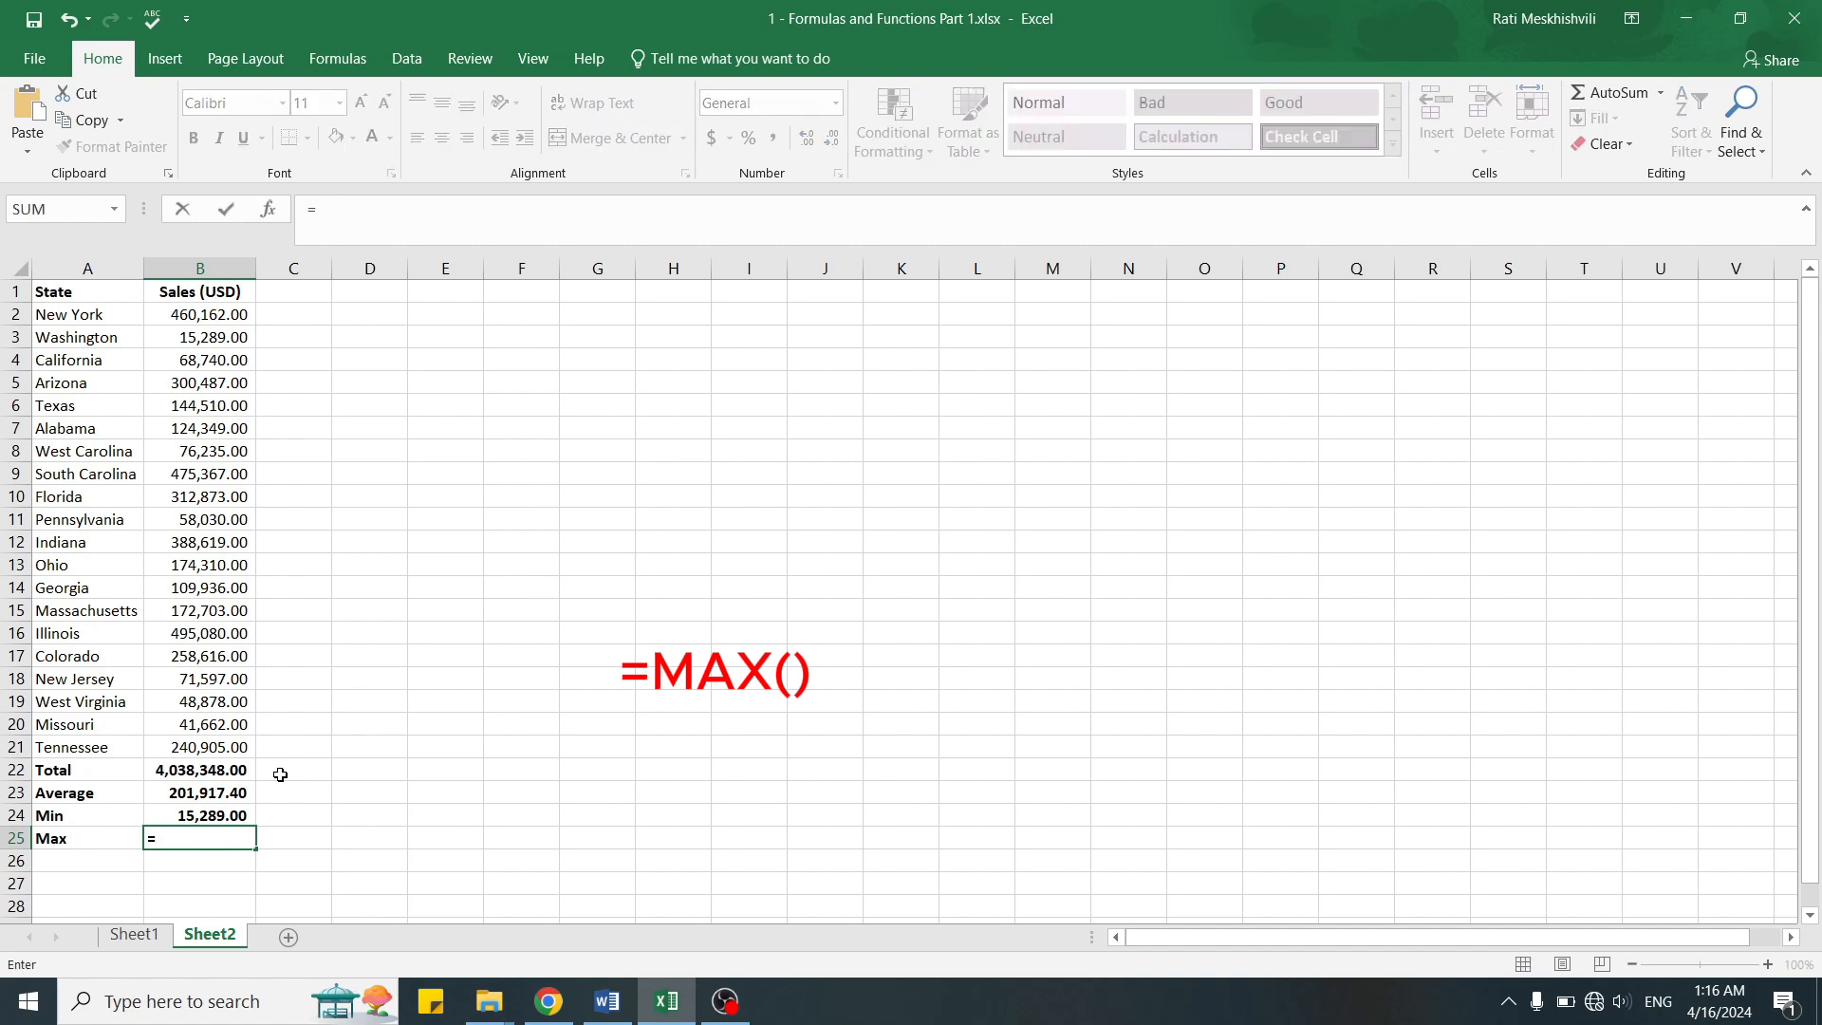
type("max(")
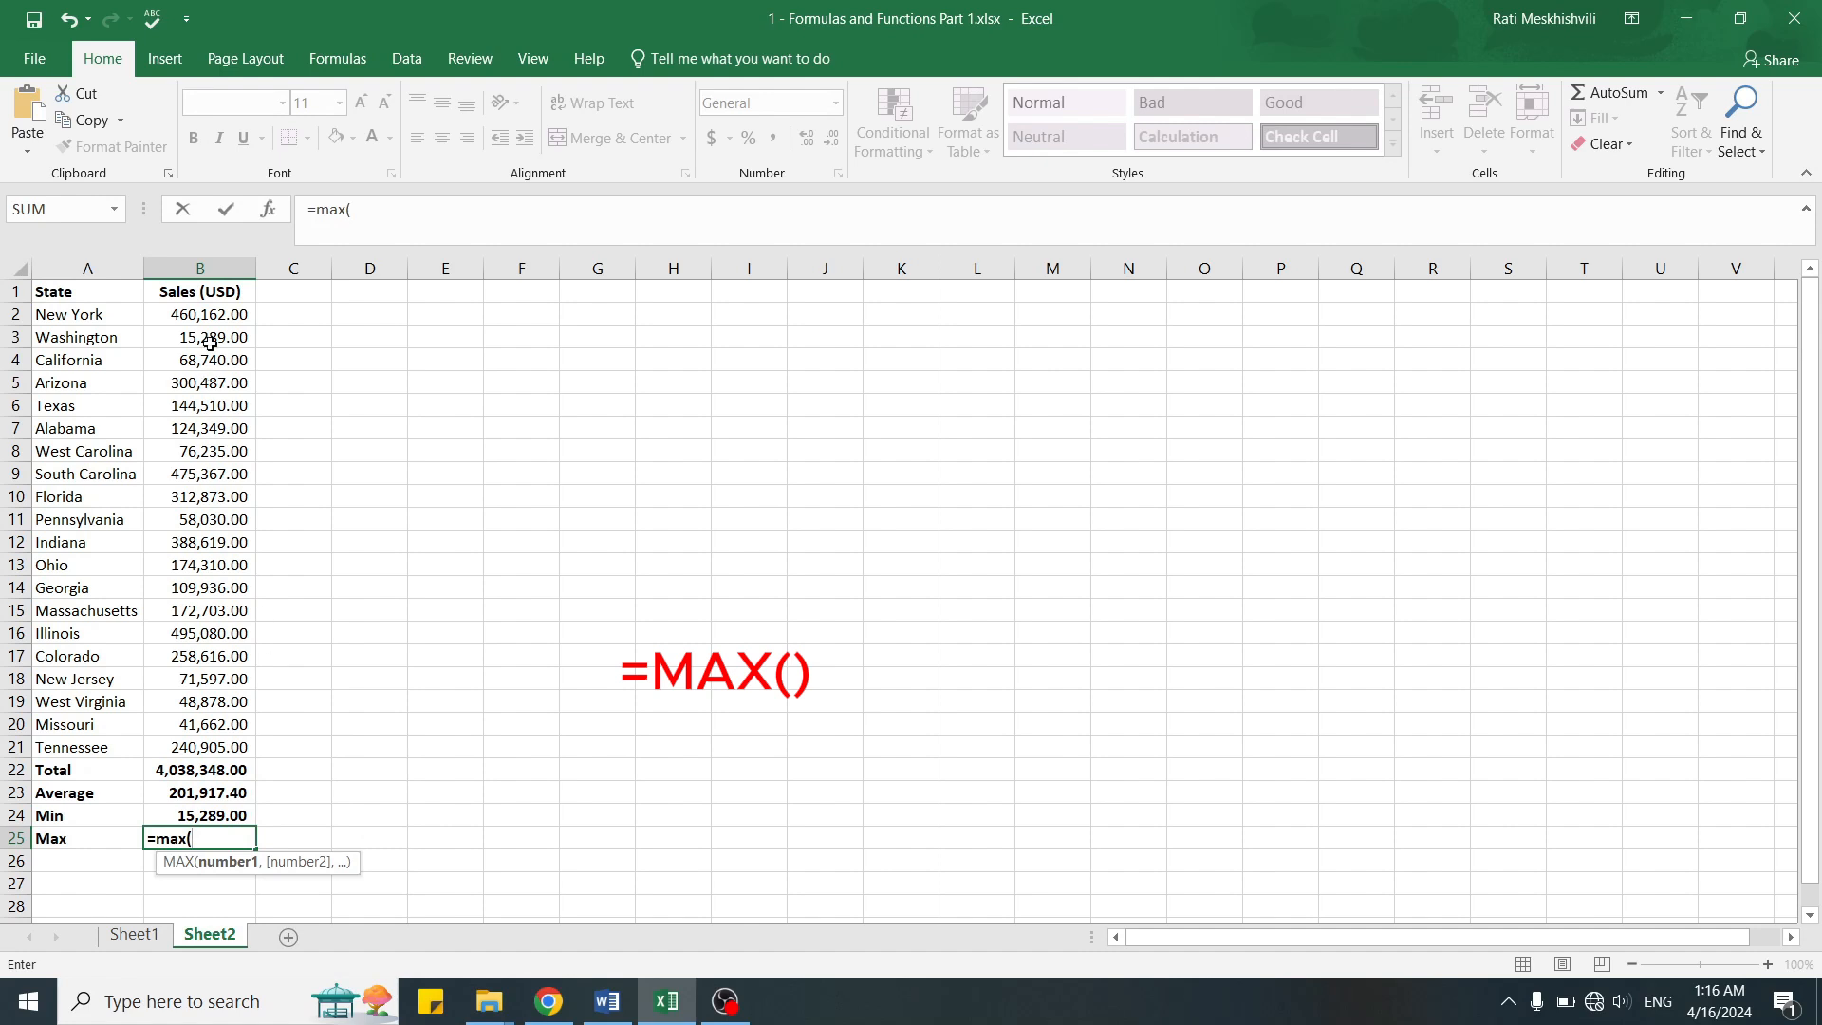
left_click_drag(219, 319, 212, 746)
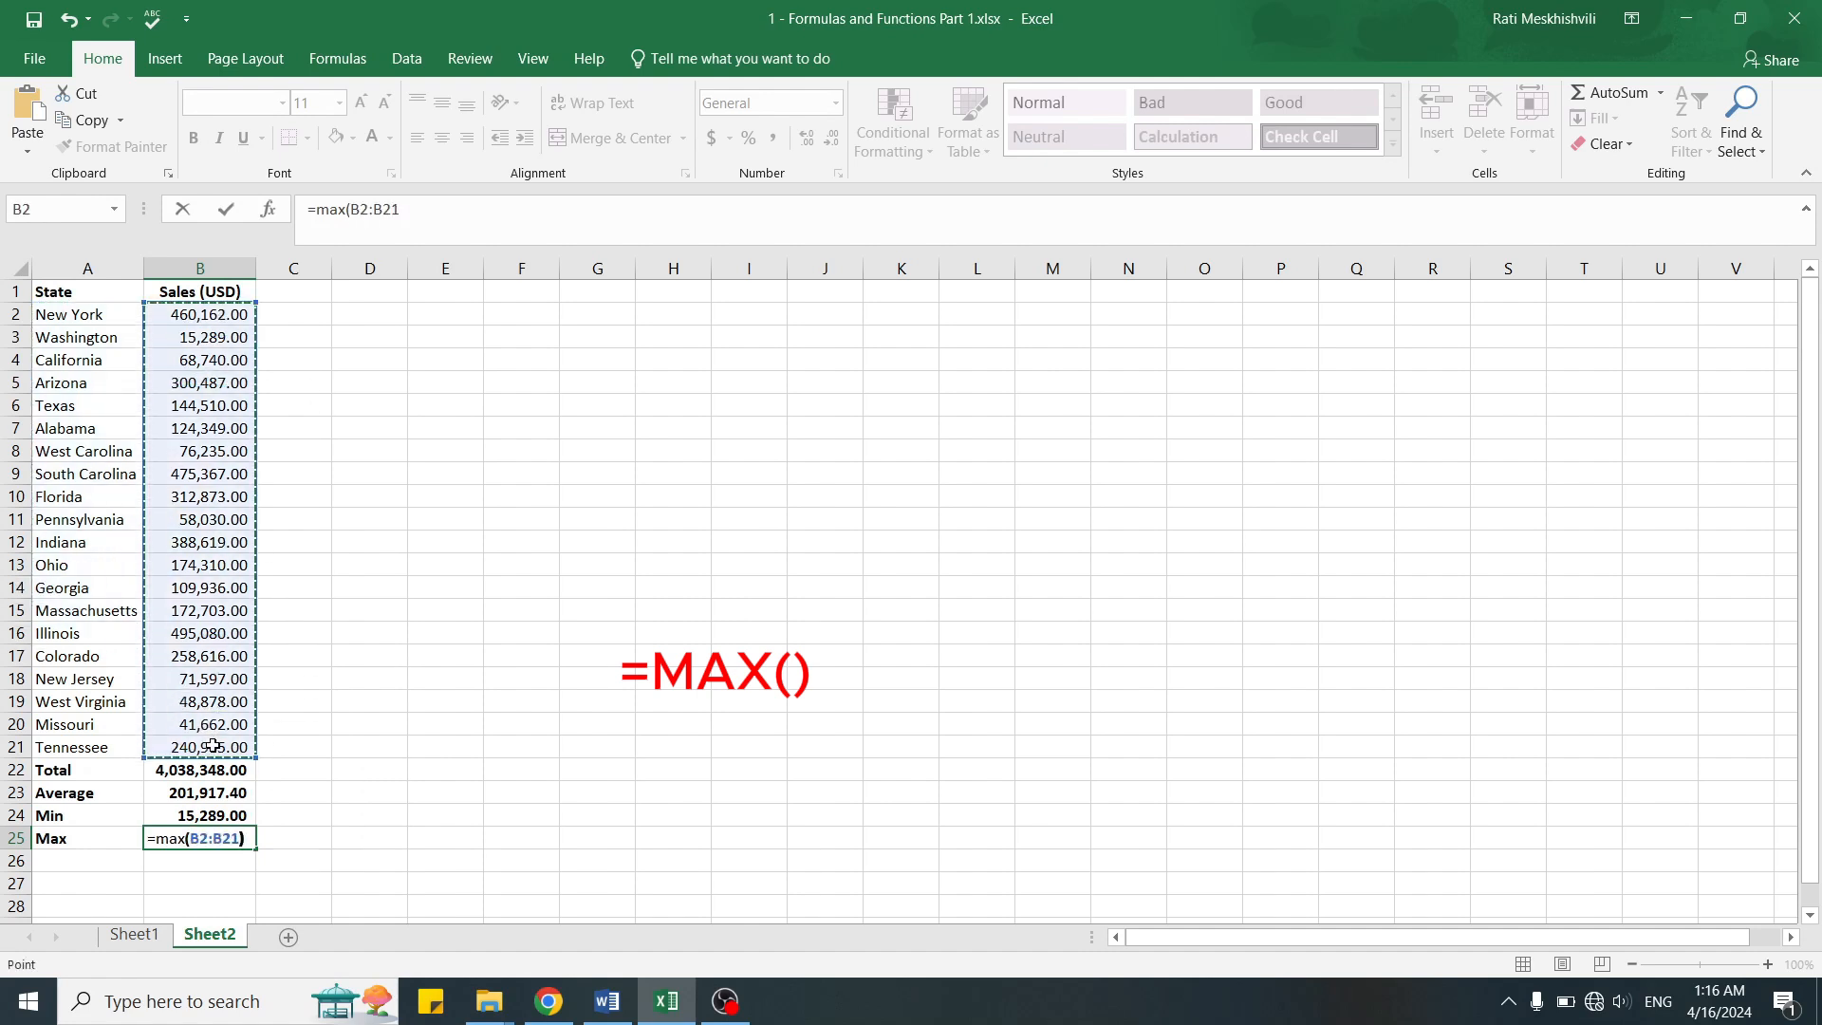
key("Return")
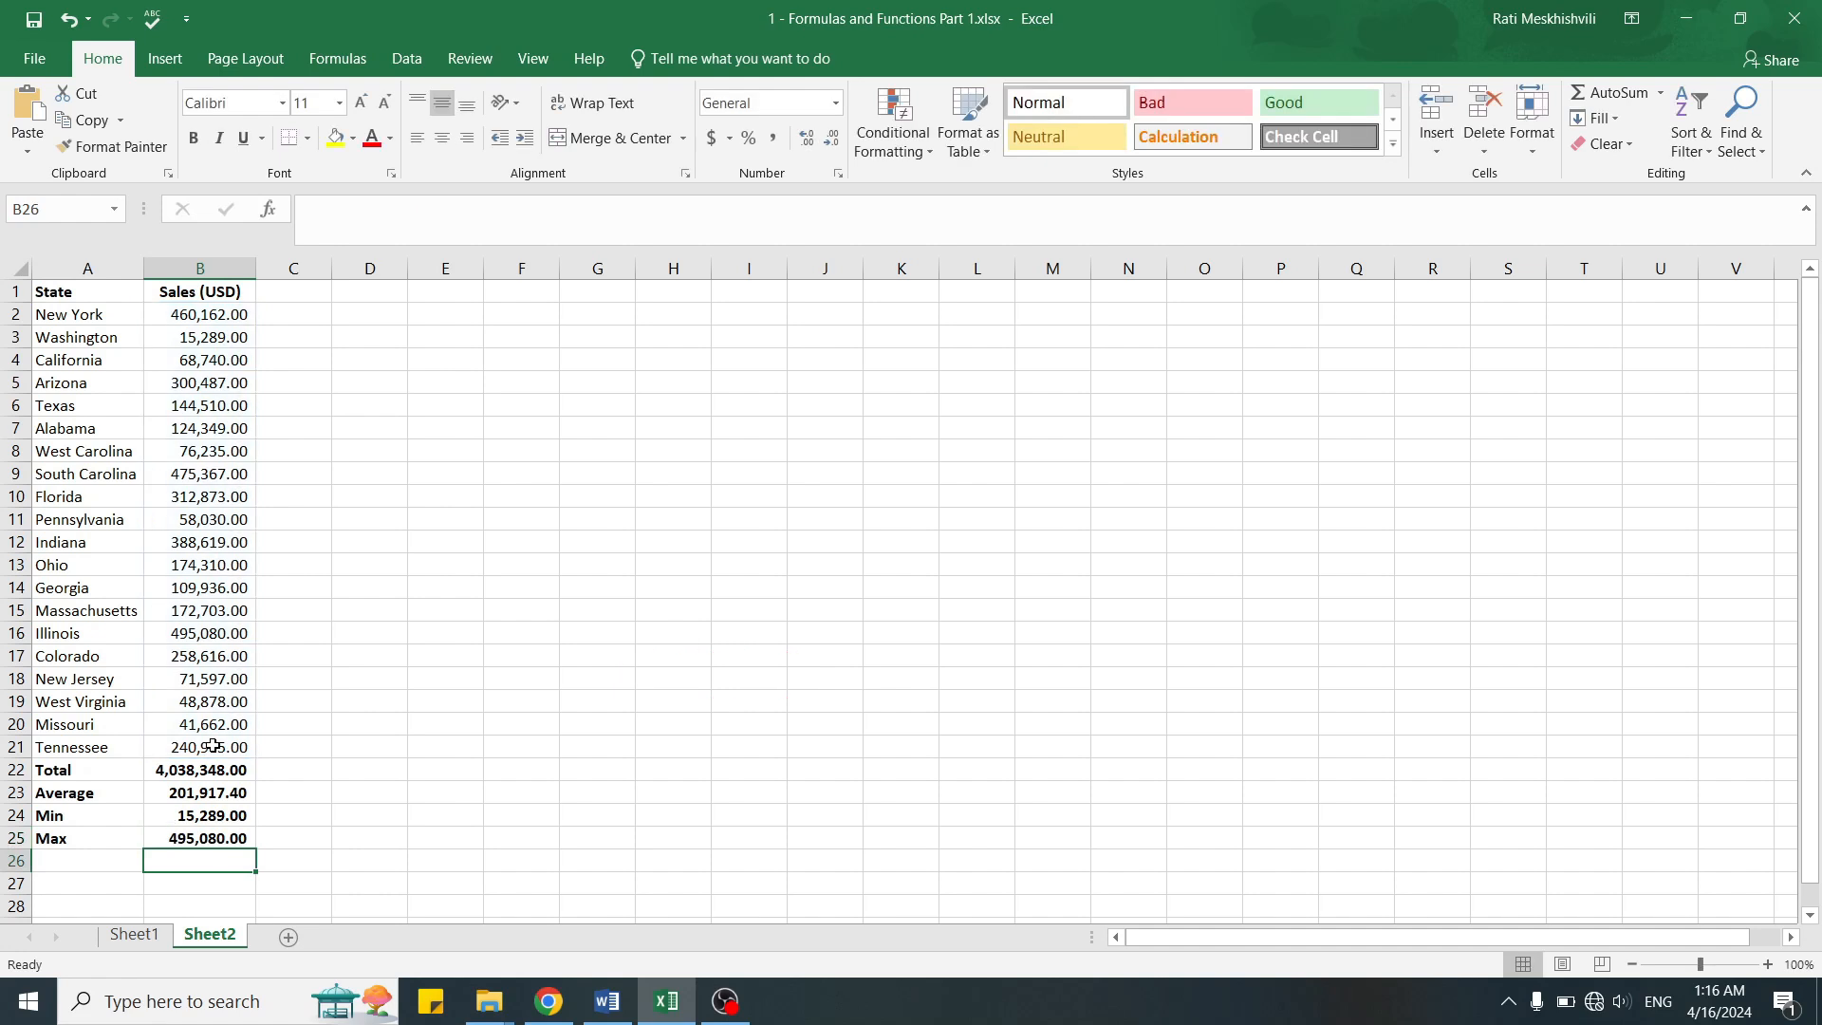